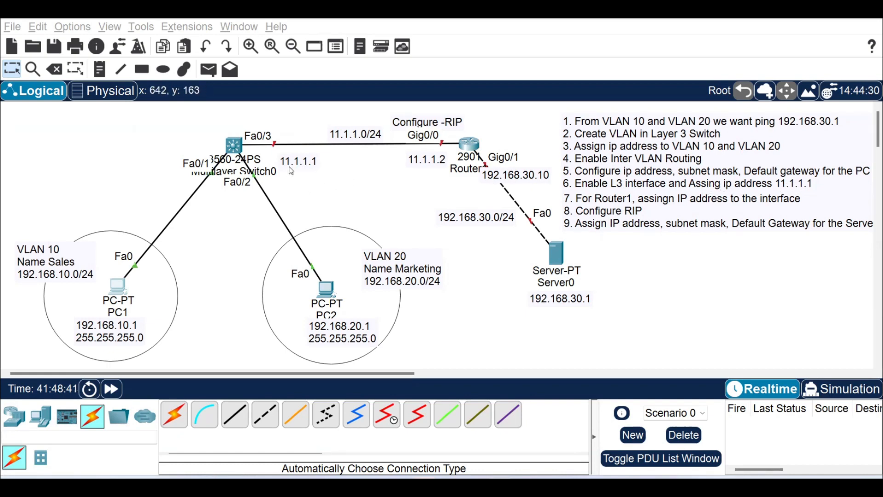
Move the 11.1.1.1 label beneath the switch's Fa0/3 link and the Configure -RIP label above the 11.1.1.0/24 label.
left_click_drag(298, 171, 291, 163)
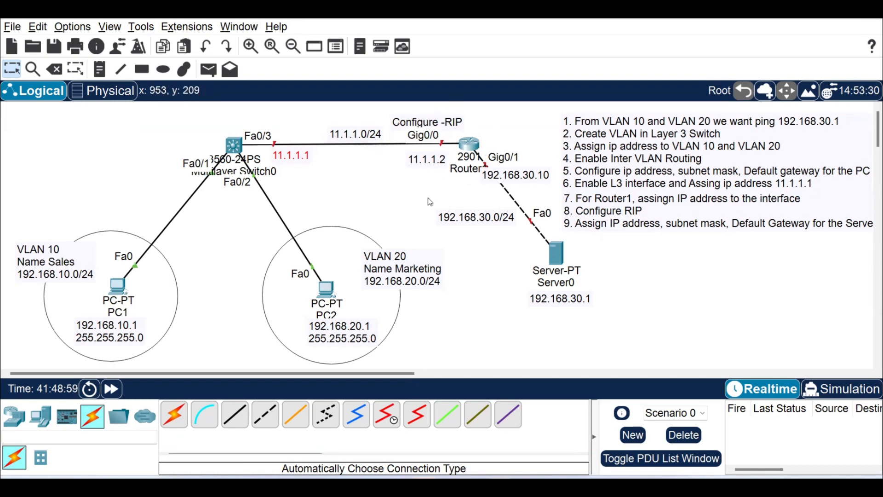
left_click_drag(419, 118, 354, 112)
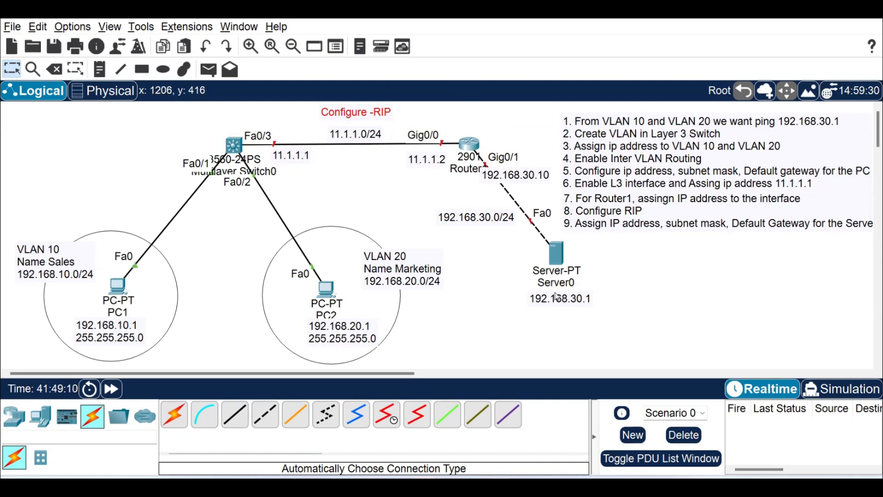
Shift both task-list notes, items 1–6 and items 7–9, slightly left so their text fits in the workspace.
left_click(817, 224)
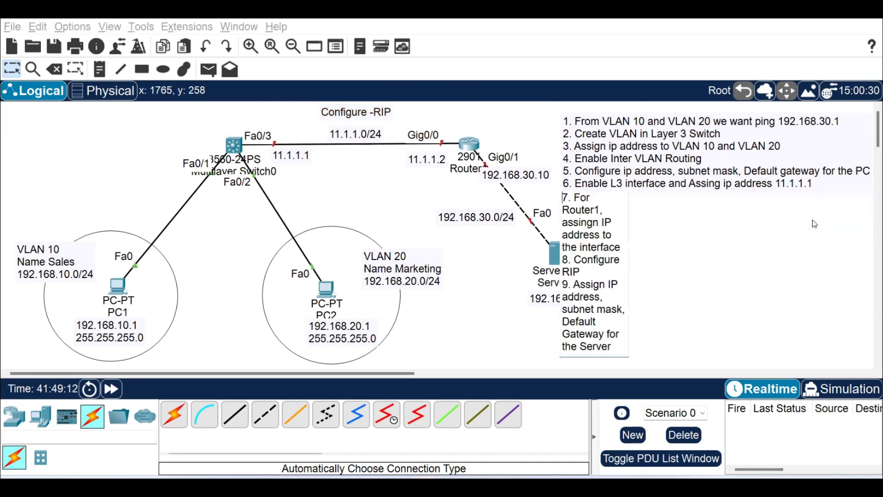
left_click(752, 252)
left_click_drag(711, 179, 702, 178)
left_click_drag(648, 217, 642, 217)
left_click(676, 264)
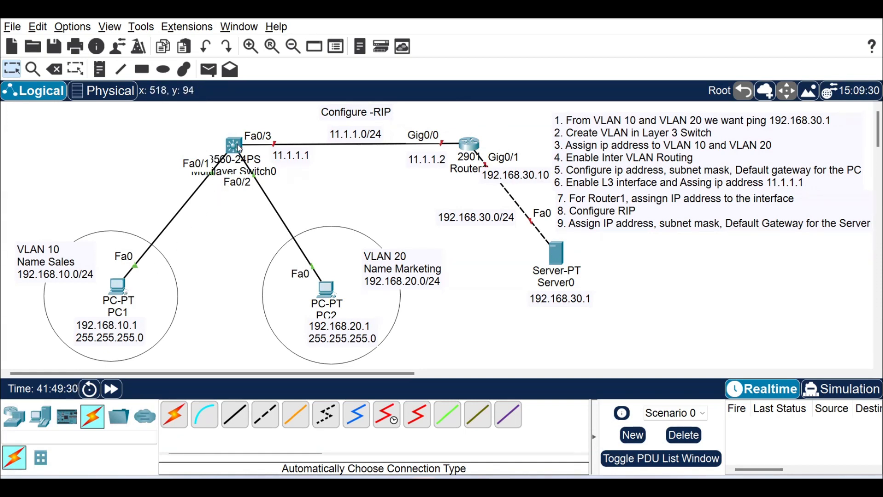
Open the command line of Multilayer Switch0 and answer no to the initial configuration dialog.
left_click(264, 145)
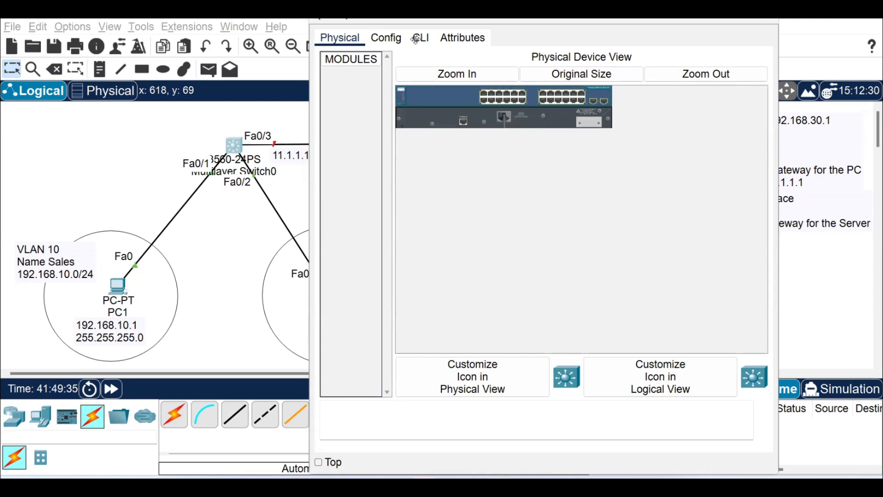
left_click(423, 92)
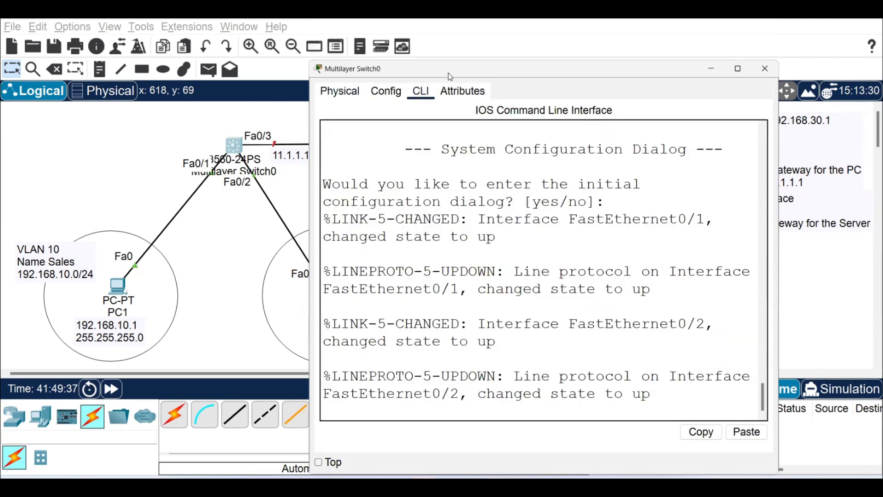
left_click_drag(445, 73, 428, 60)
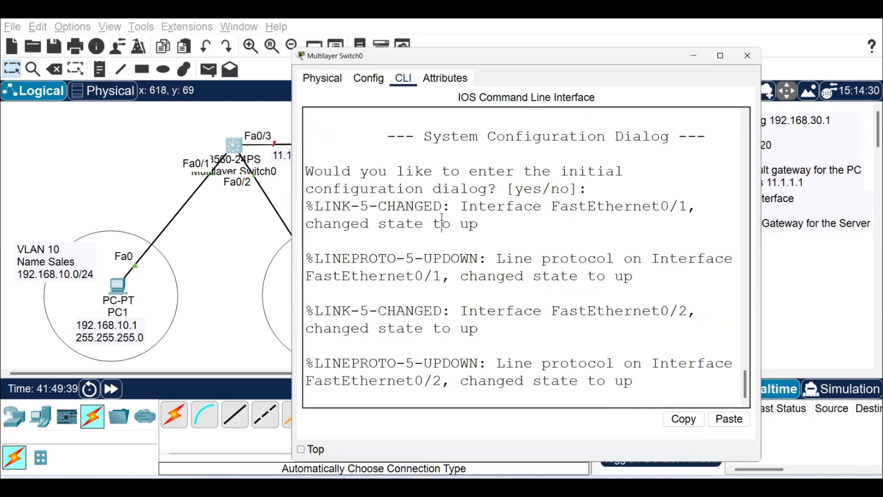
key("Return")
key("Return")
type("no")
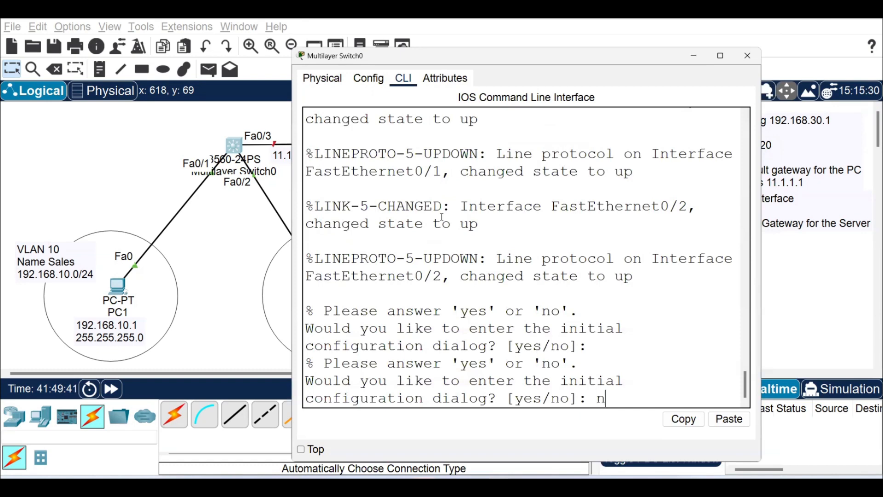
key("Return")
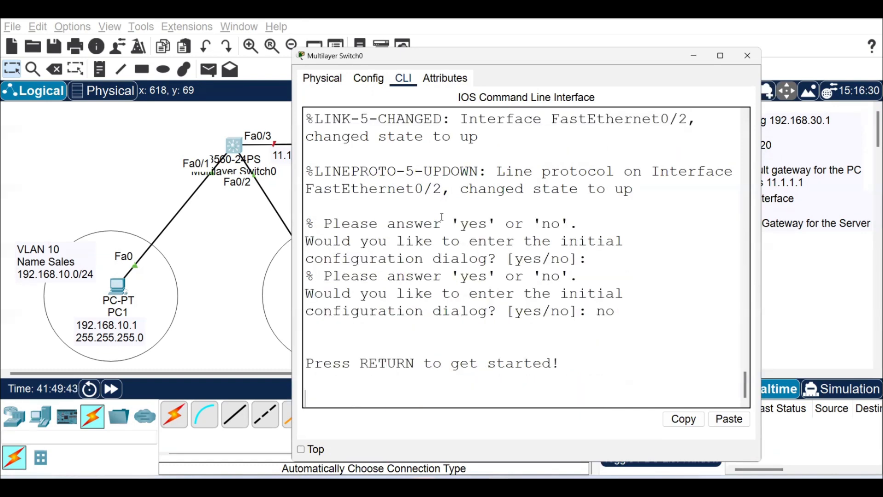
key("Return")
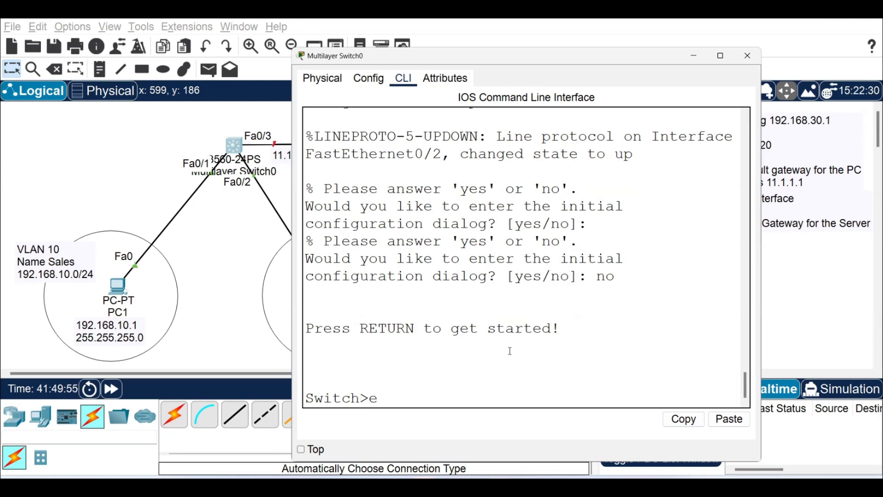
Enter privileged and global configuration mode on the switch and set its hostname to SW-1.
type("n")
key("Return")
type("conf t")
key("Return")
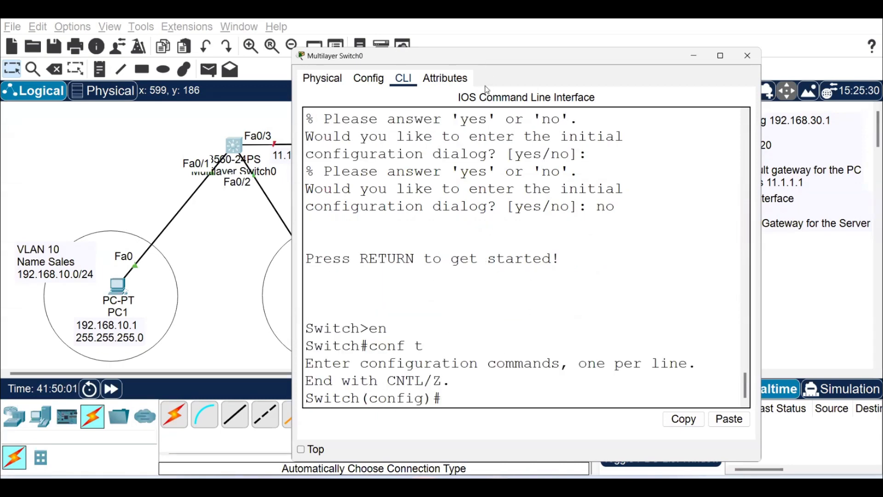
left_click(488, 60)
type("hostname SW-1")
key("Return")
key("Return")
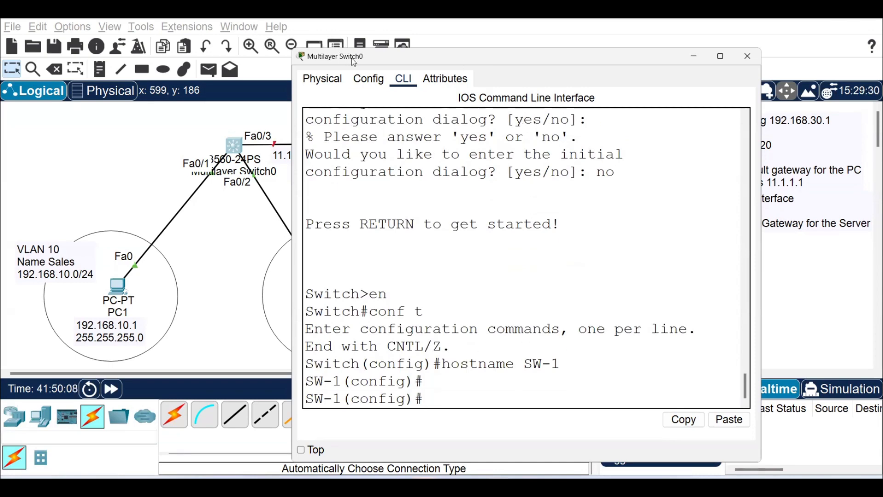
Create VLAN 10 on the switch with the name Sales and return to global configuration mode.
left_click_drag(352, 58, 390, 50)
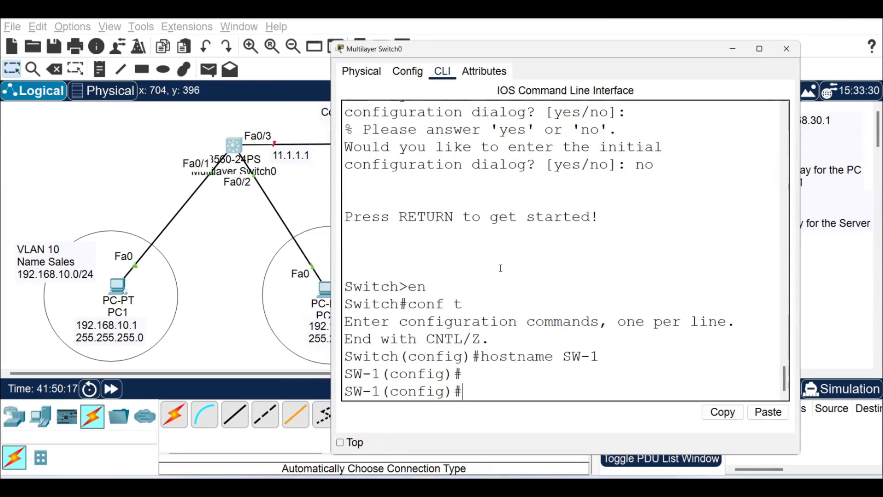
type("vla")
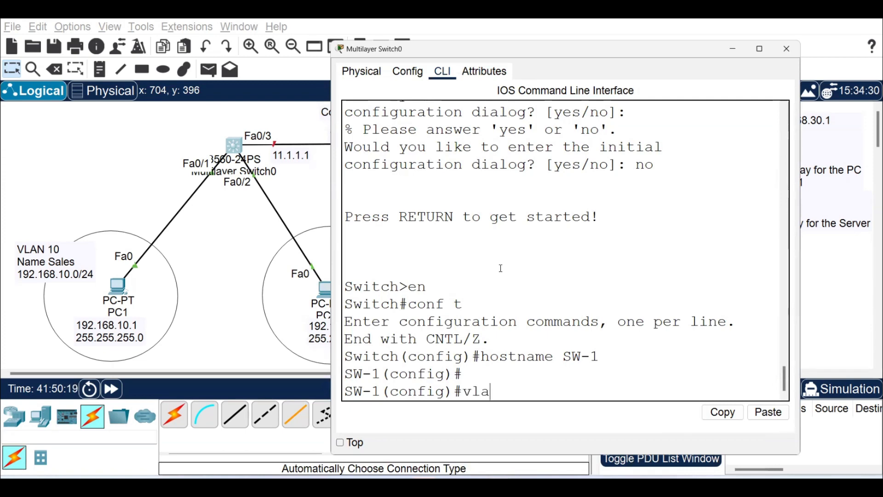
type("n 10")
key("Return")
type("name Sales")
key("Return")
type("exit")
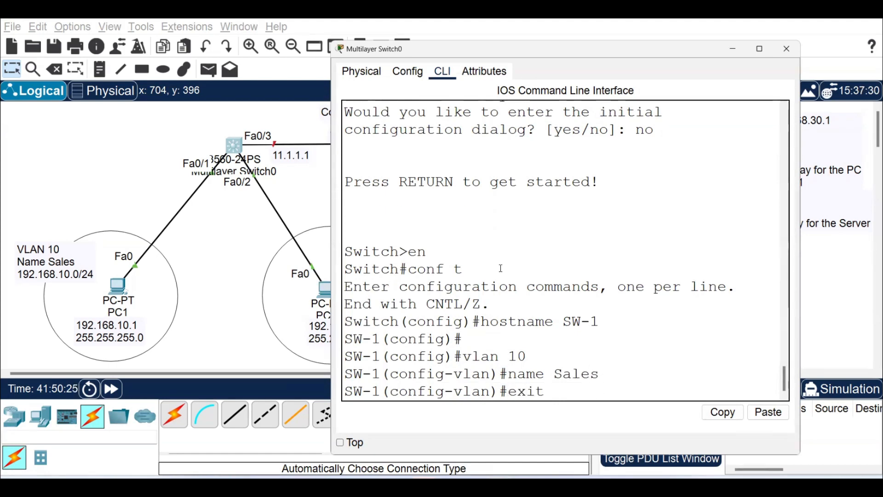
key("Return")
Create VLAN 20 on the switch with the name Marketing and return to global configuration mode.
type("vlan 20")
key("Return")
type("name")
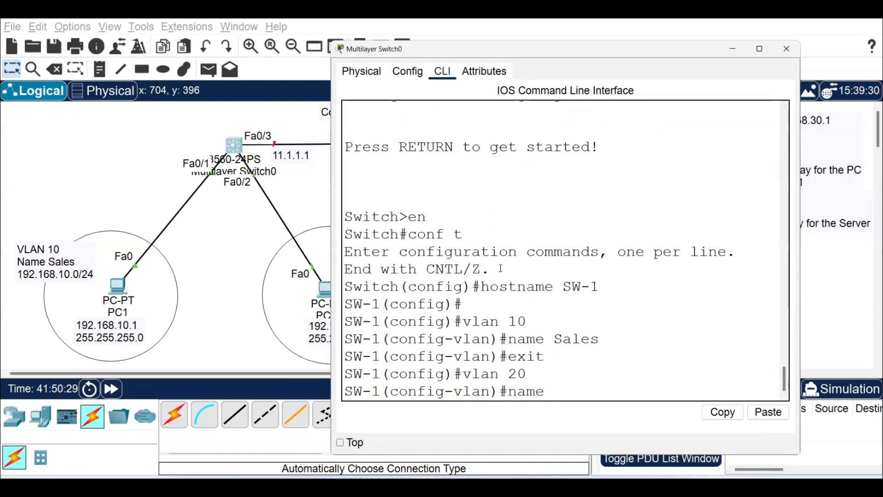
type(" Marketing")
key("Return")
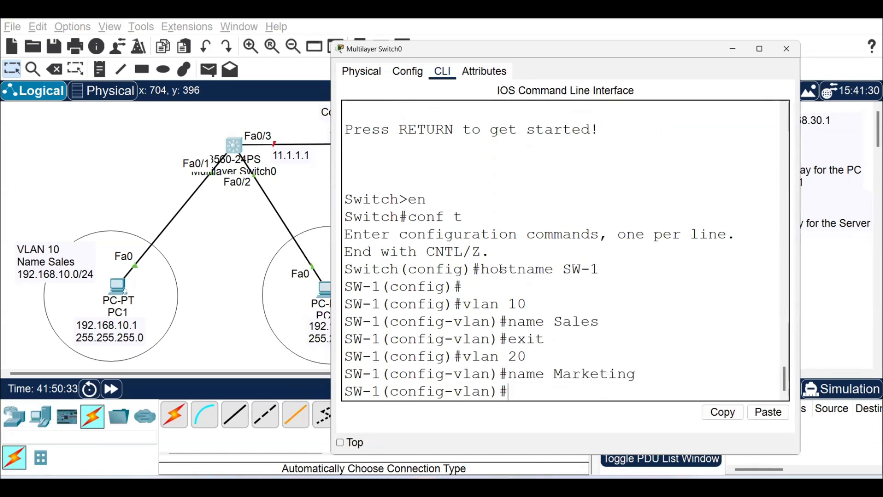
key("Return")
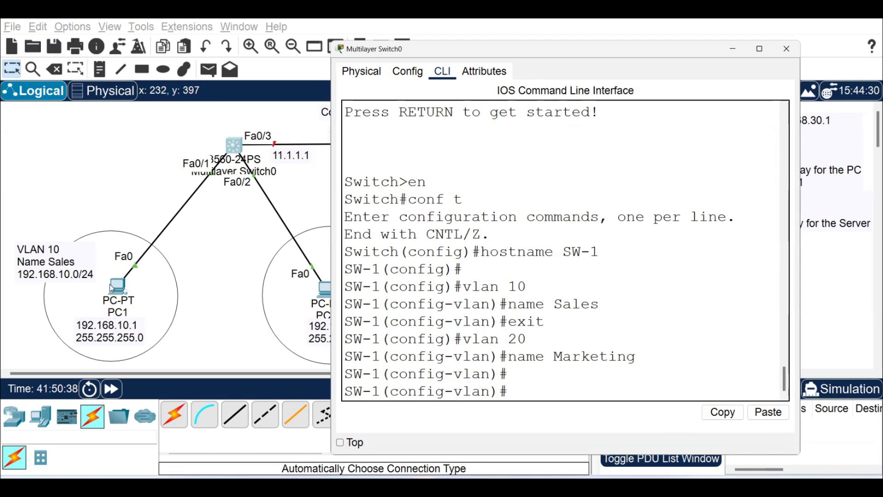
type("exit")
key("Return")
Assign IP address 192.168.10.10 with subnet mask 255.255.255.0 to the VLAN 10 interface.
type("int")
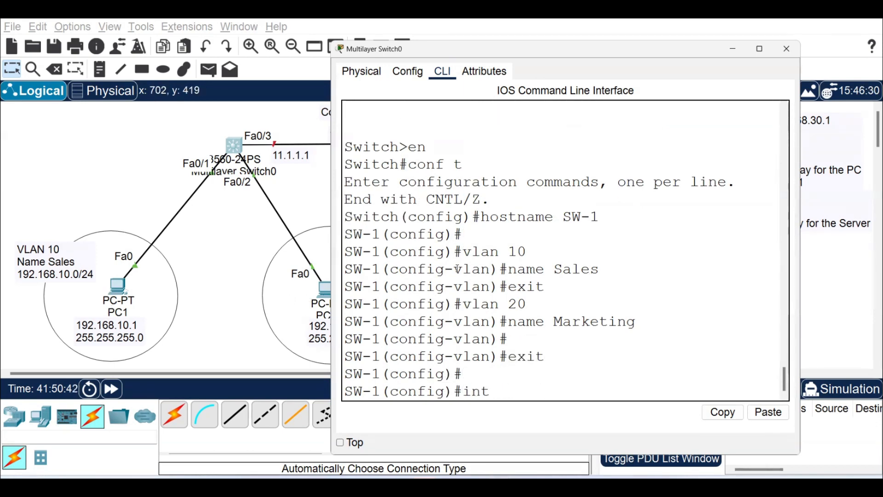
type(" vlan 10")
key("Return")
key("Return")
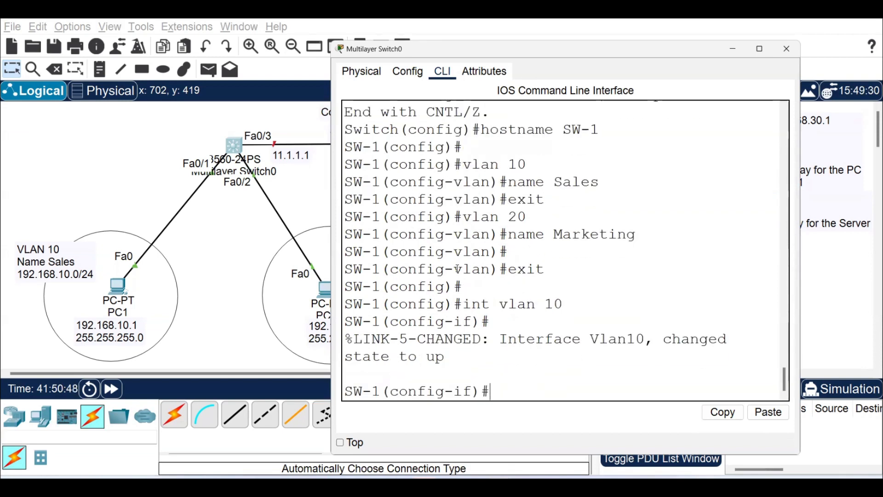
type("192")
key("BackSpace")
key("BackSpace")
type("ip add")
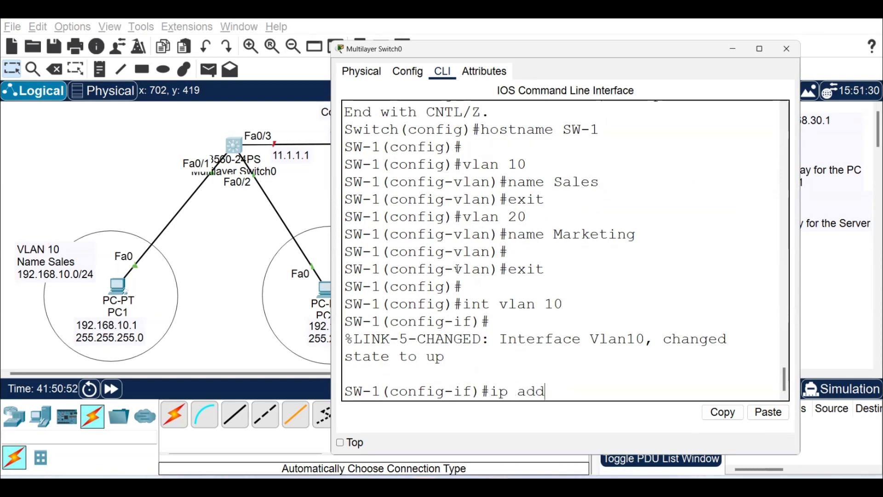
type("ress 192.168.10.10 255.255.255.0")
key("Return")
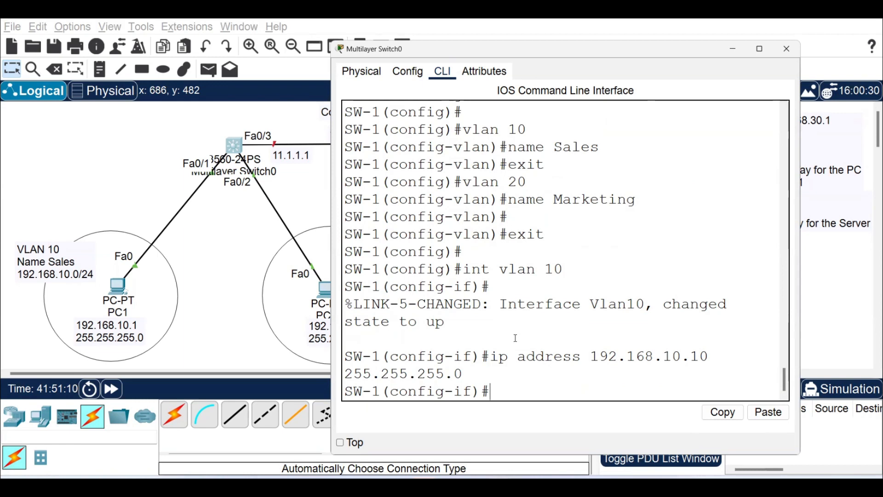
key("Return")
Assign IP address 192.168.20.10 with subnet mask 255.255.255.0 to the VLAN 20 interface and exit interface configuration.
key("Up")
key("Up")
key("Up")
key("Up")
key("Up")
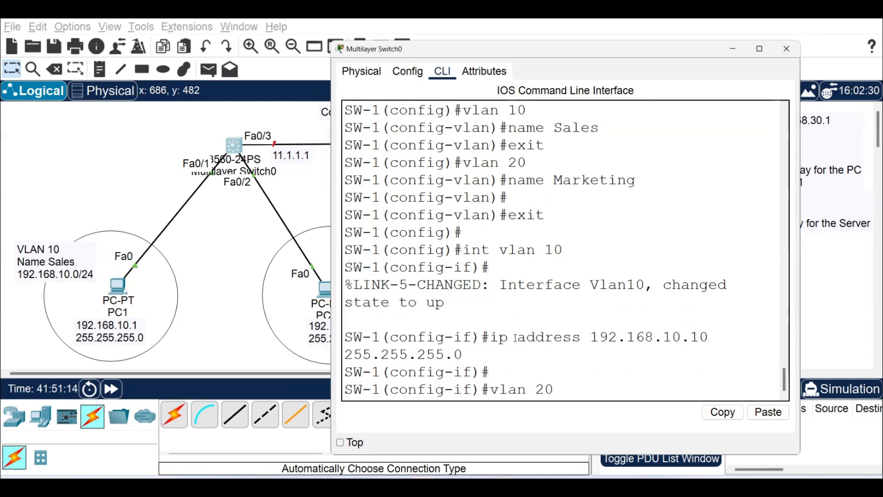
key("ctrl+a")
type("int")
key("Return")
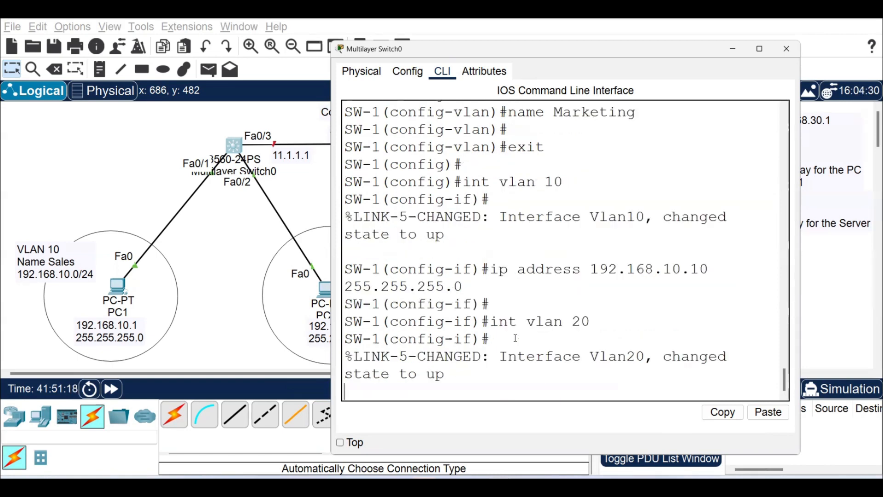
key("Return")
key("Up")
key("Up")
key("Left")
key("Left")
key("Left")
key("Left")
key("Left")
key("Left")
key("Left")
key("Left")
key("Left")
key("Left")
key("Left")
key("Left")
key("Left")
key("Left")
key("Left")
key("Left")
key("Left")
key("Left")
key("Left")
key("Left")
key("Left")
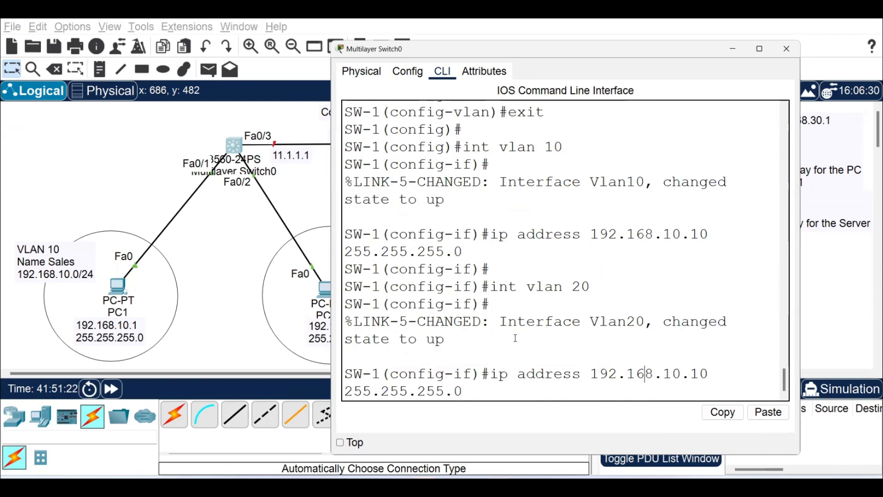
key("Delete")
type("2")
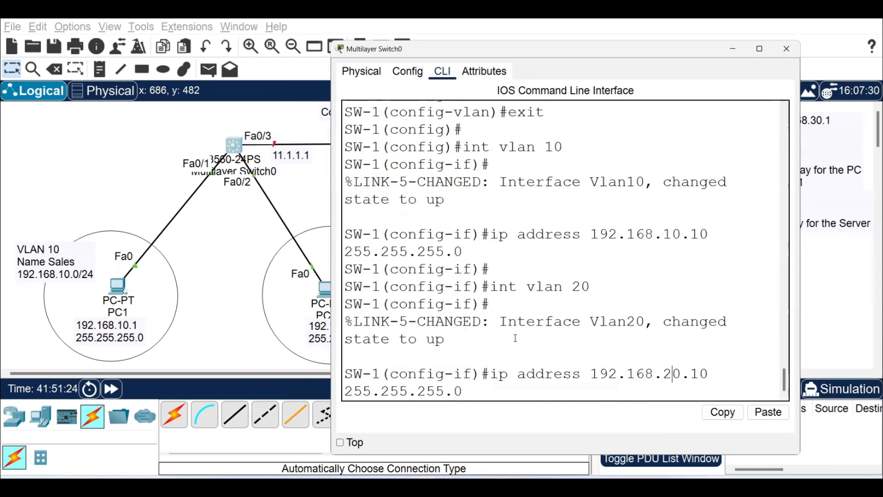
key("Return")
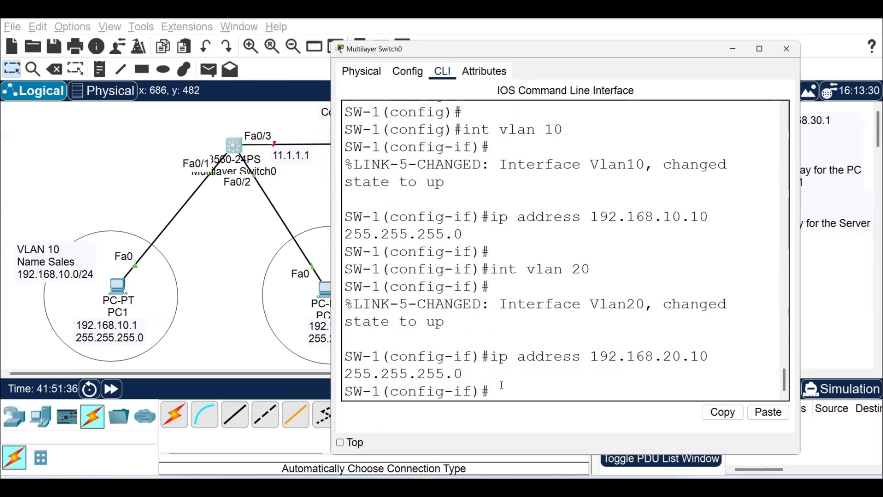
key("Return")
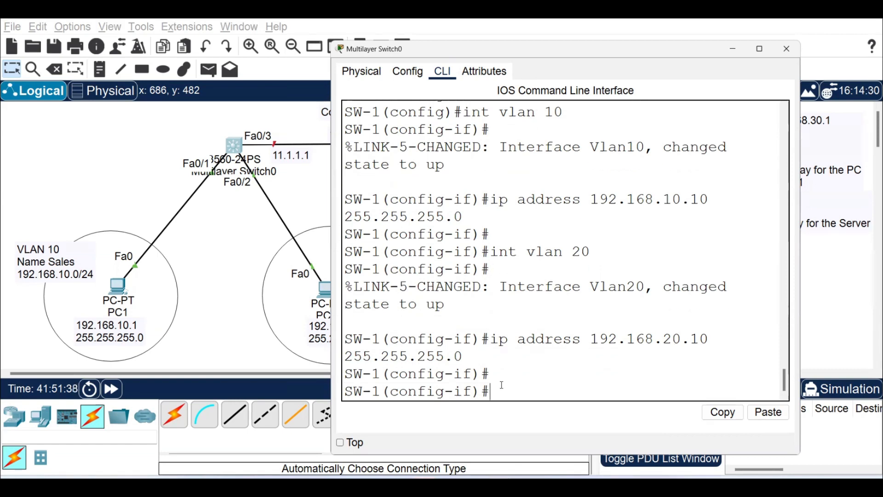
type("exit")
key("Return")
key("Return")
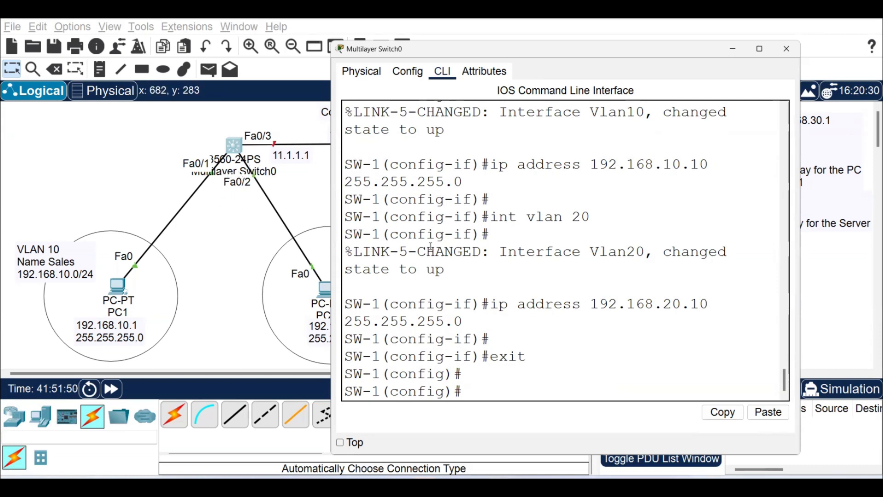
Assign switch interface fa0/1 to access VLAN 10.
type("i")
type("nt fa0/1")
key("Return")
type("switchport access vlan")
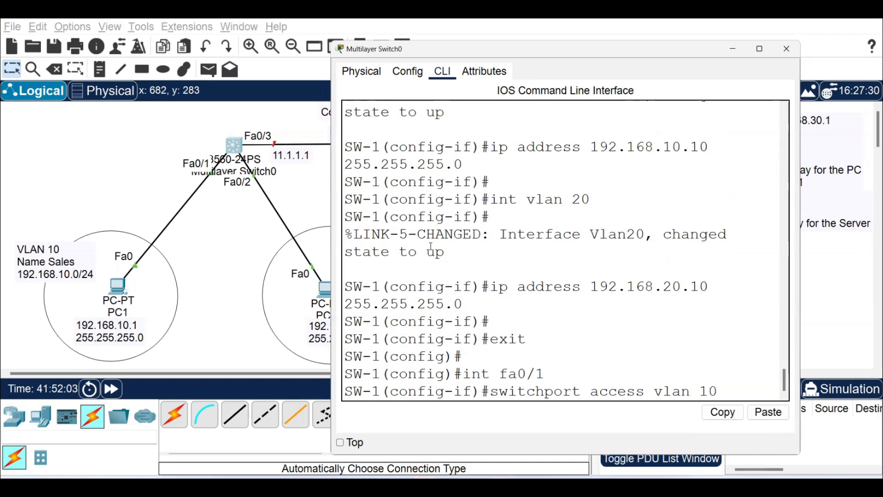
type(" 10")
key("Return")
Assign switch interface fa0/2 to access VLAN 20.
type("int fa0")
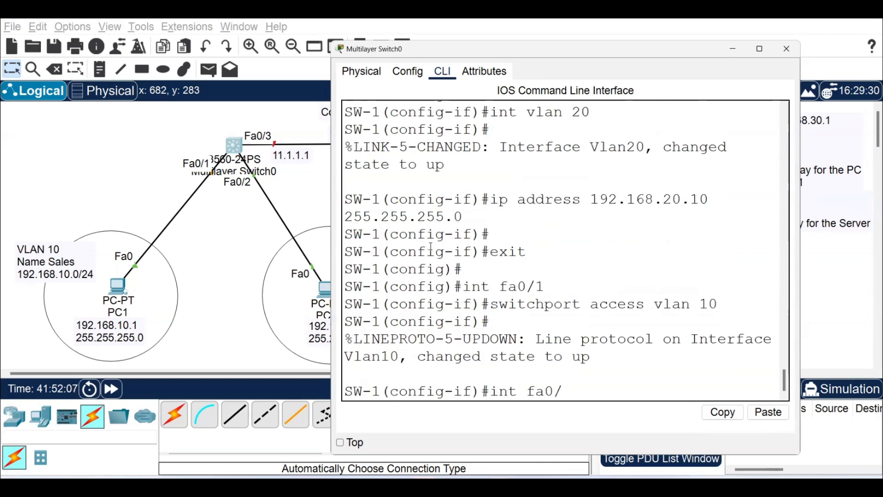
type("/2")
key("Return")
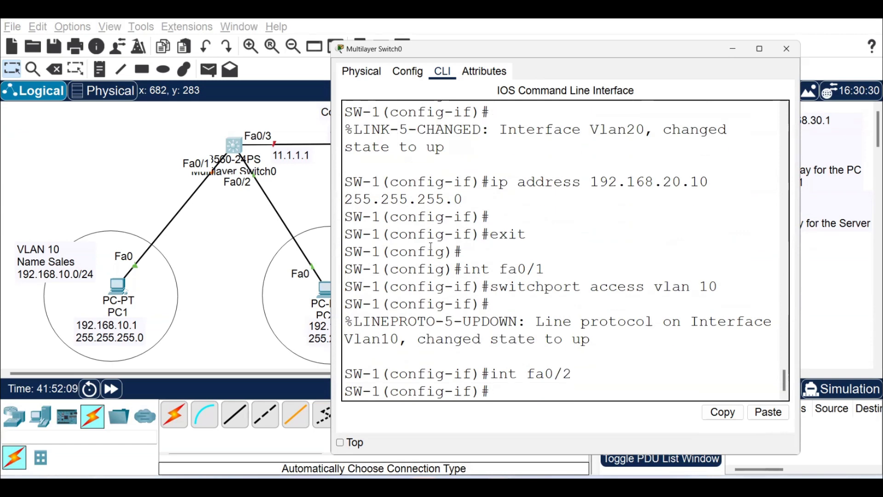
key("Up")
key("Up")
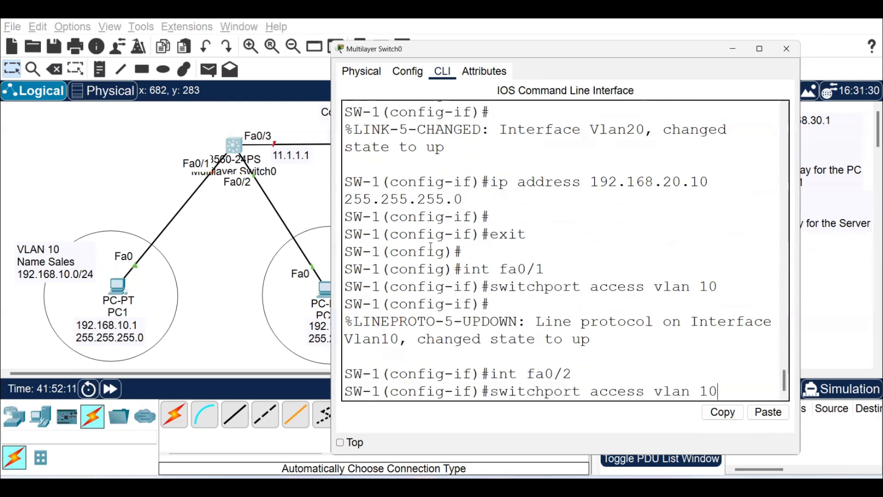
key("BackSpace")
key("BackSpace")
type("20")
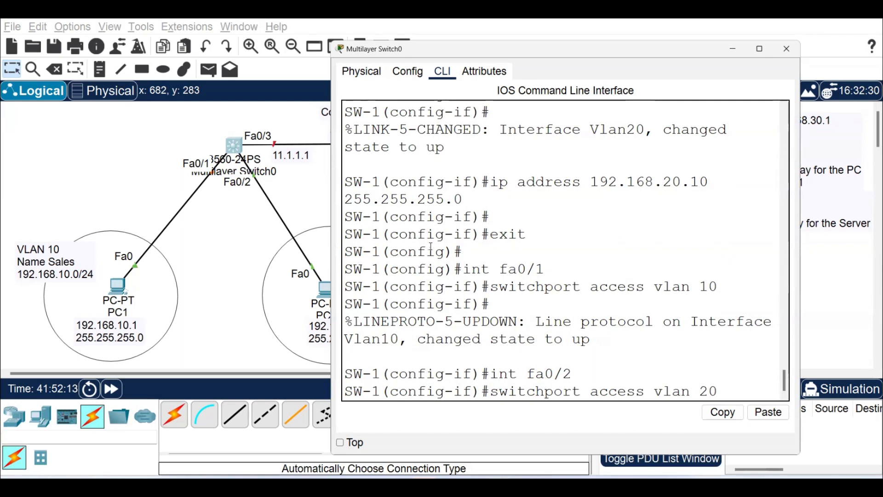
key("Return")
key("Return")
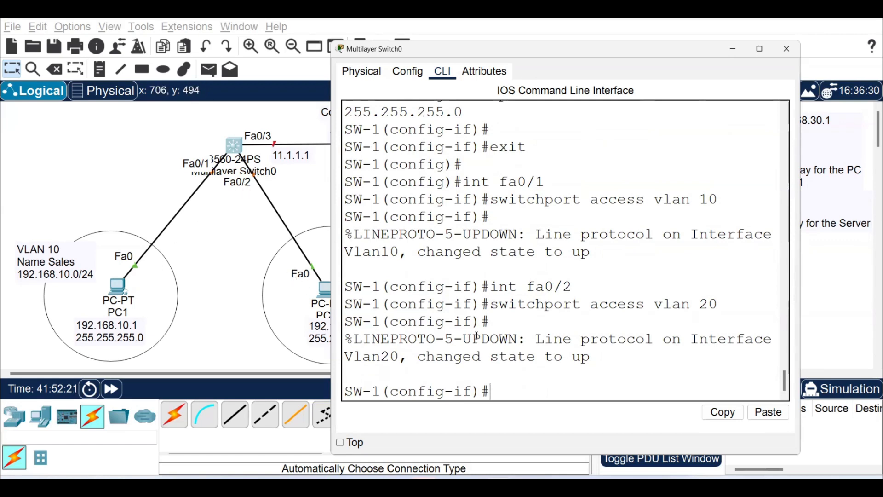
Leave configuration mode and show the brief VLAN table on the switch to check the port assignments.
type("end")
key("Return")
type("show vlan")
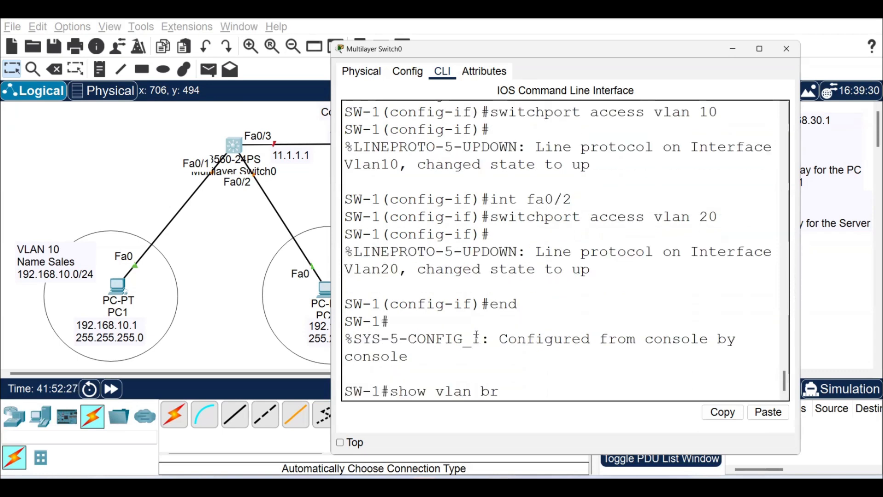
type(" br")
key("Return")
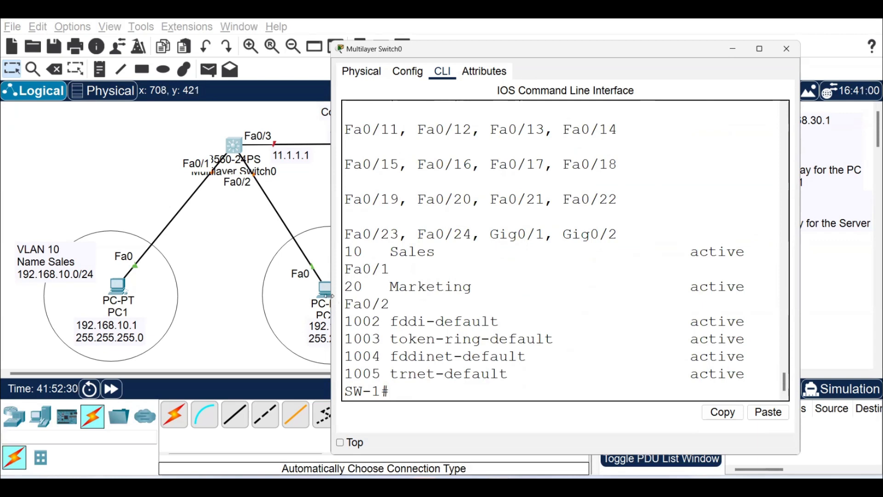
left_click_drag(329, 296, 45, 295)
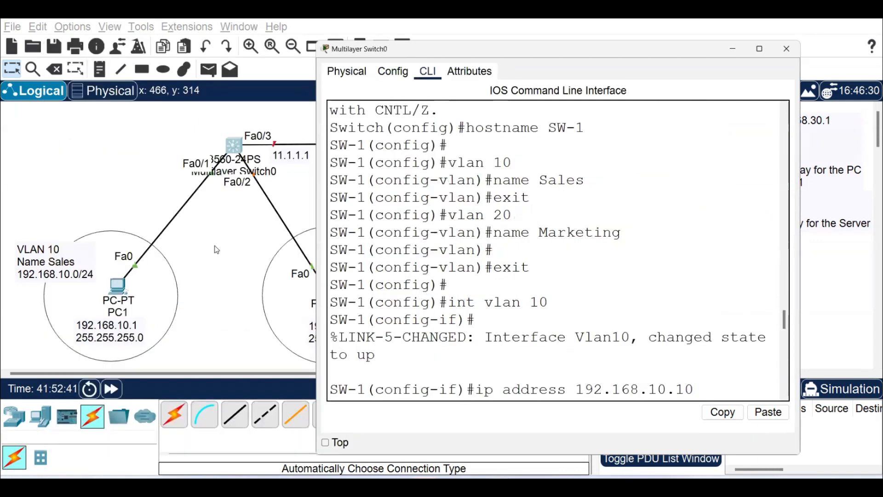
left_click(196, 254)
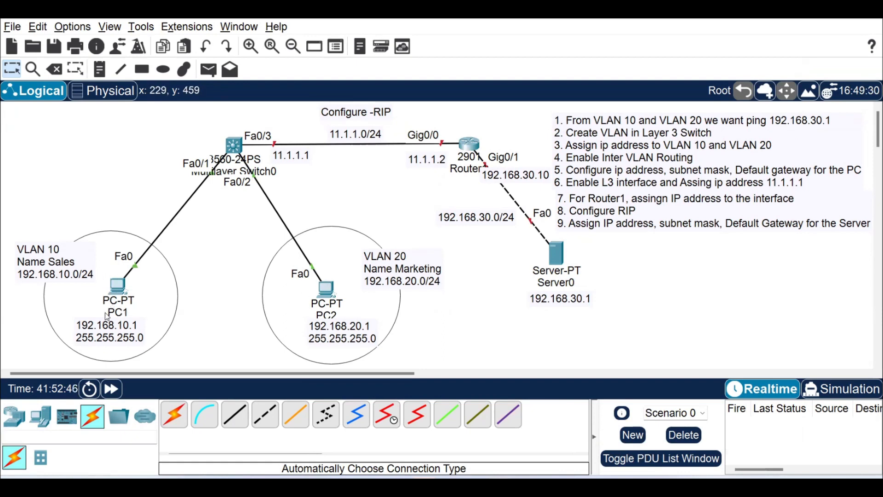
Give PC1 the static IPv4 address 192.168.10.1 with subnet mask 255.255.255.0.
left_click(117, 287)
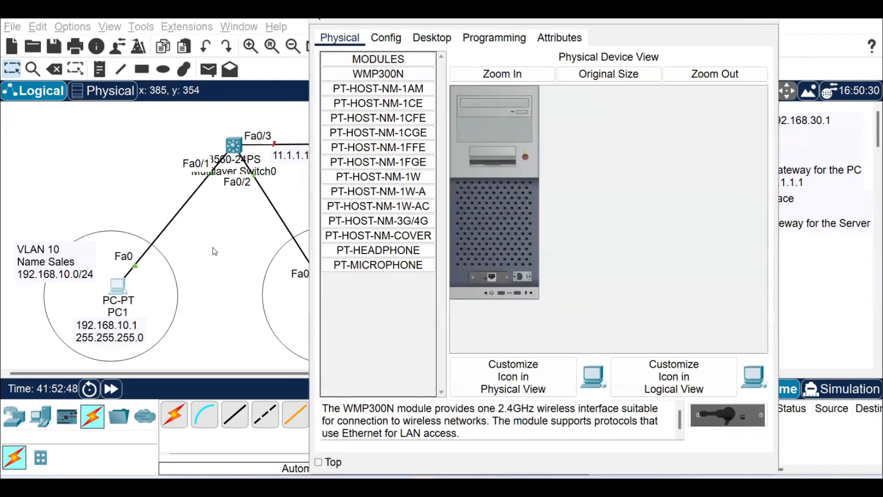
left_click(443, 40)
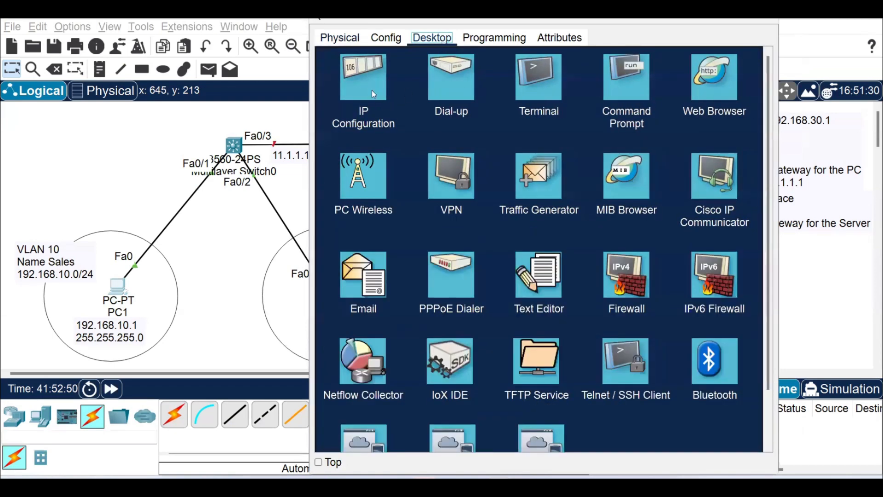
left_click(369, 81)
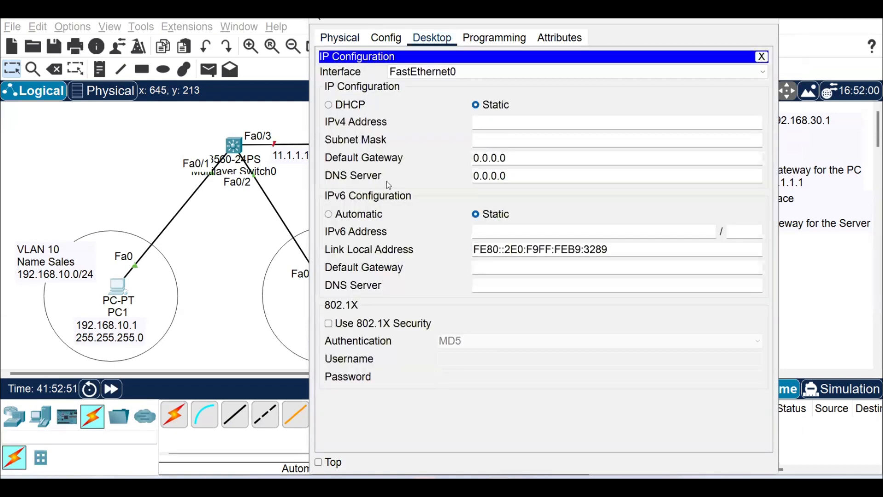
left_click(514, 124)
type("192.168.10.1")
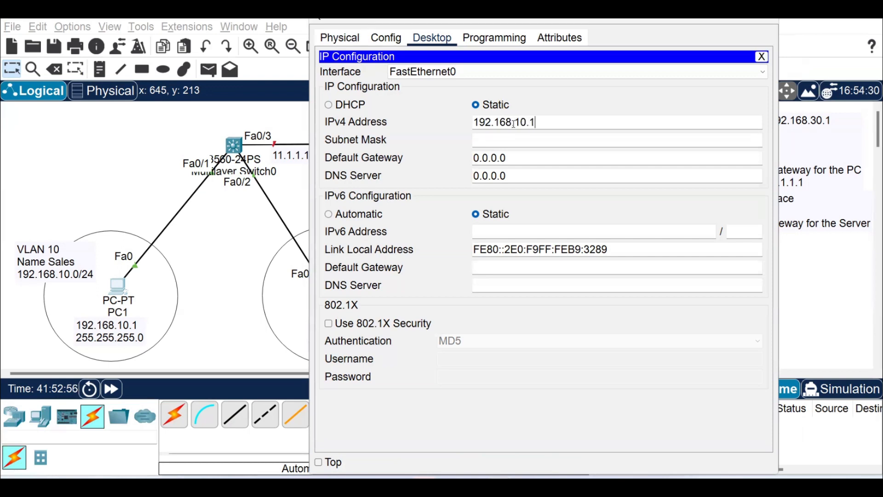
key("Tab")
key("Tab")
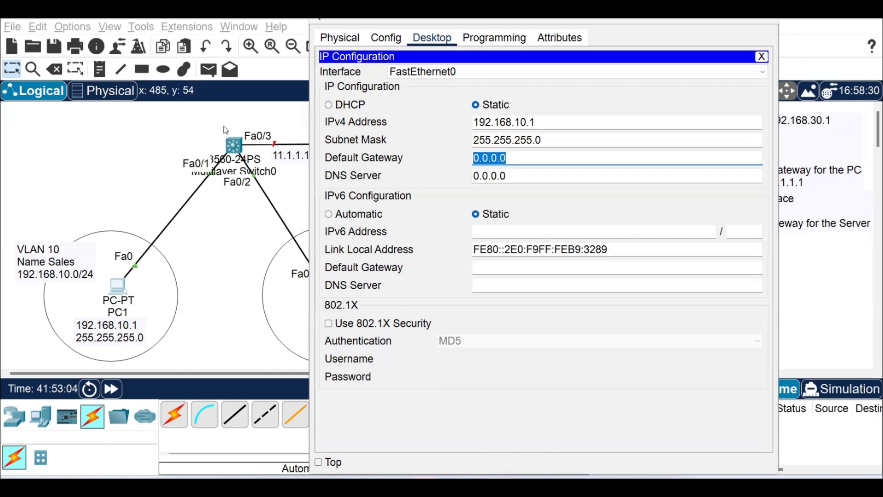
Set PC1's default gateway to 192.168.10.10 and close its configuration window.
type("192.168.10.10")
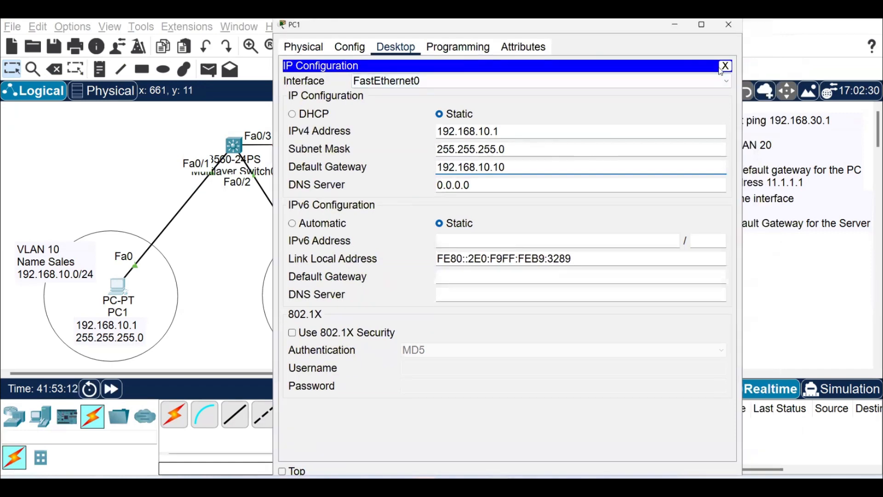
left_click(729, 65)
left_click(729, 26)
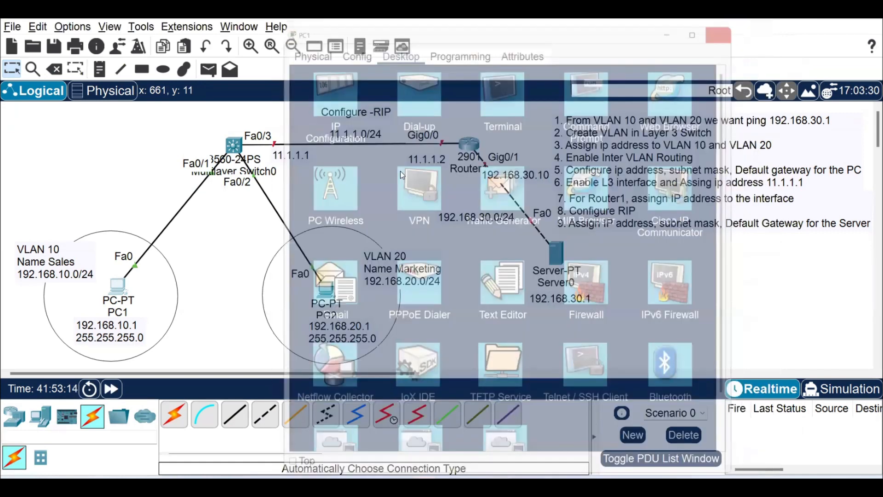
Give PC2 the static IPv4 address 192.168.20.1 with subnet mask 255.255.255.0.
left_click(326, 290)
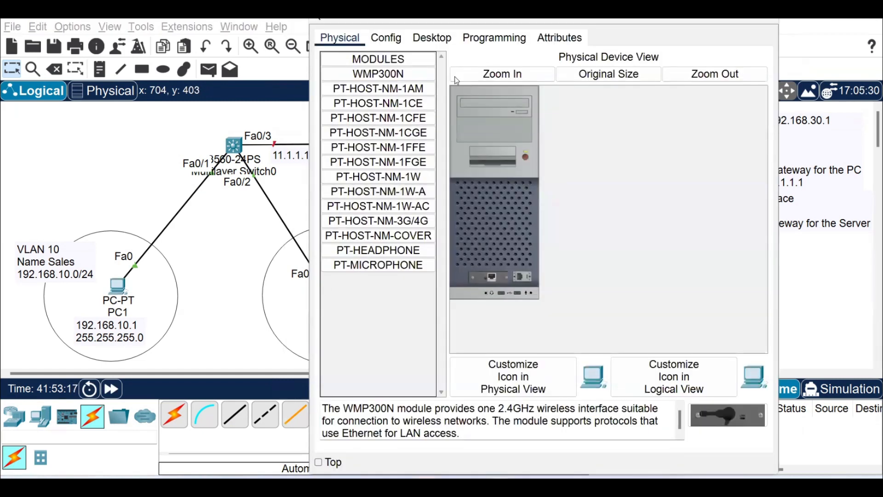
left_click(427, 39)
left_click(359, 83)
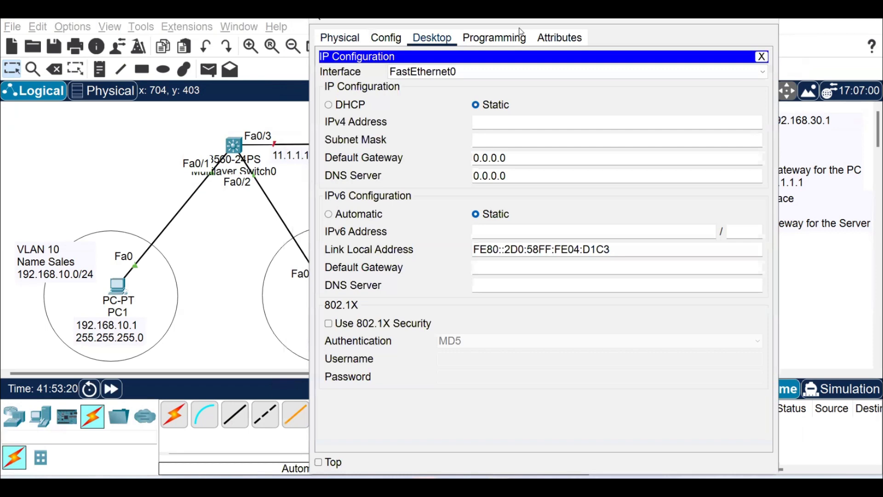
left_click_drag(522, 31, 617, 33)
left_click(586, 126)
type("19")
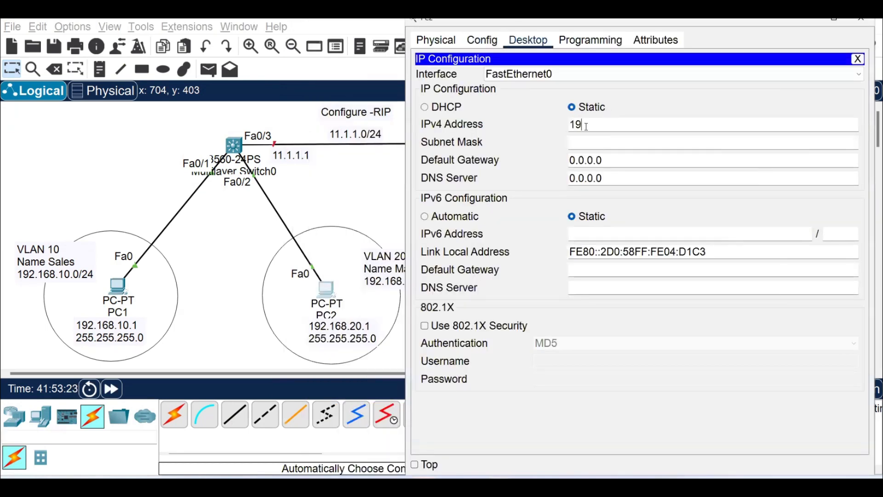
type("2.168.20.")
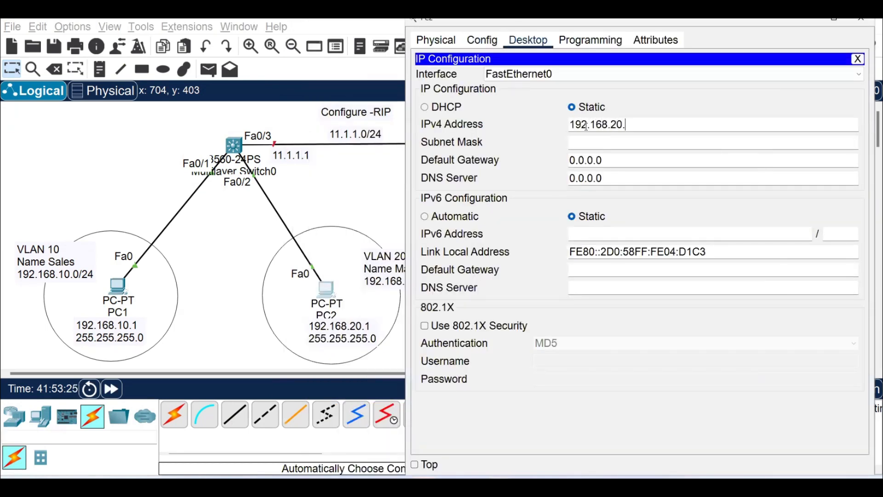
type("10")
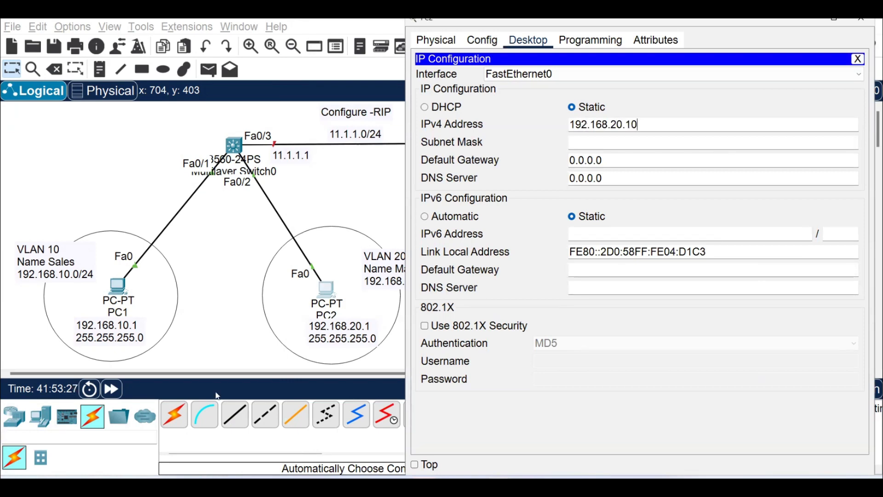
key("BackSpace")
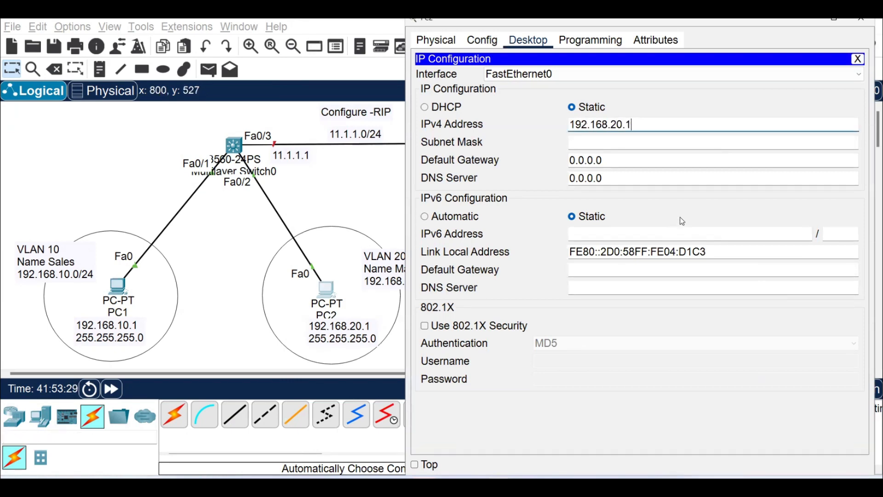
key("Tab")
key("Tab")
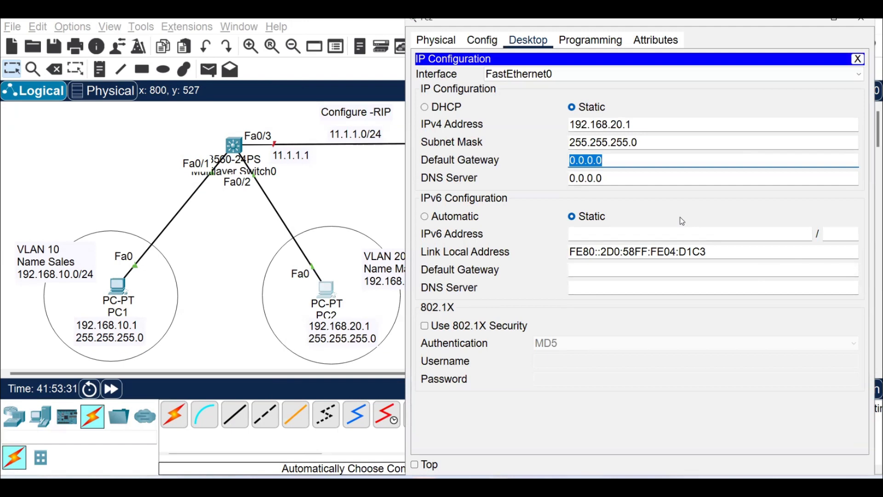
Set PC2's default gateway to 192.168.20.10 and close its configuration window.
type("192.168.20.10")
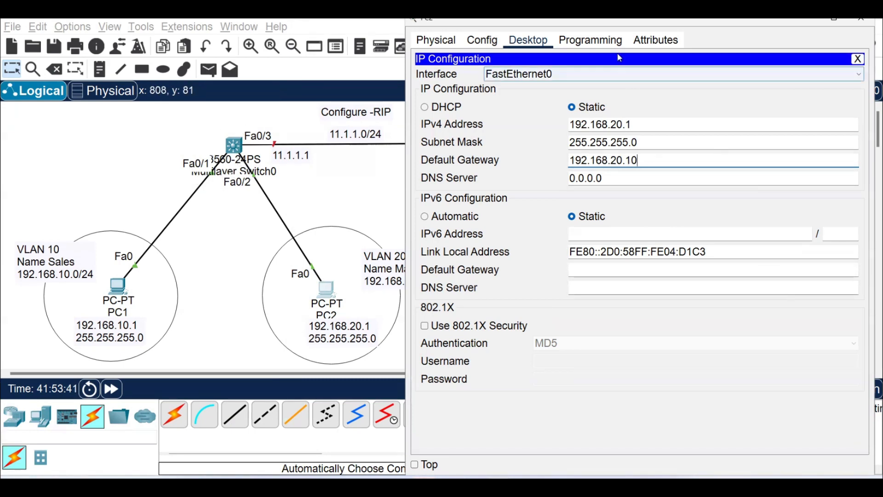
left_click_drag(617, 18, 502, 59)
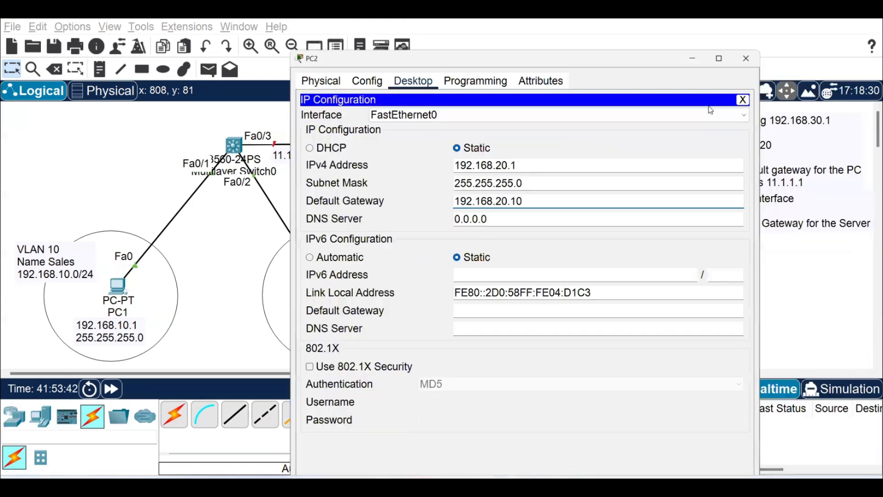
left_click(743, 101)
left_click(747, 59)
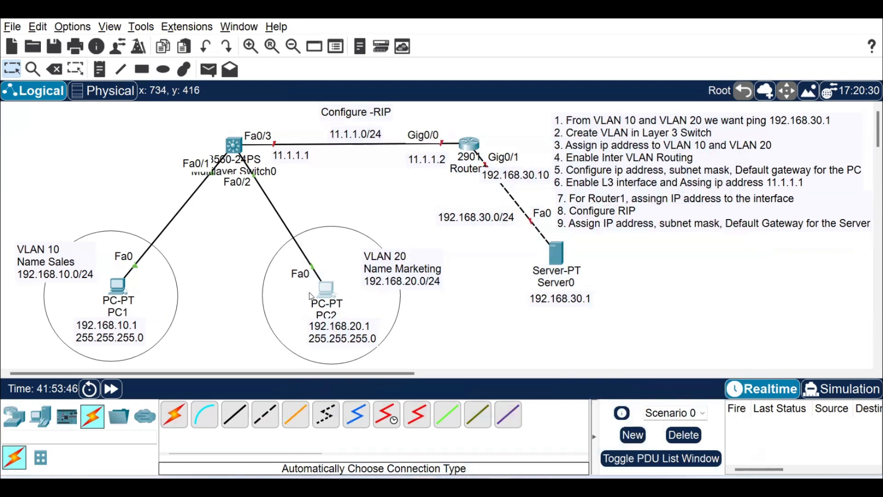
Ping PC2 at 192.168.20.1 from PC1's command prompt.
left_click(116, 290)
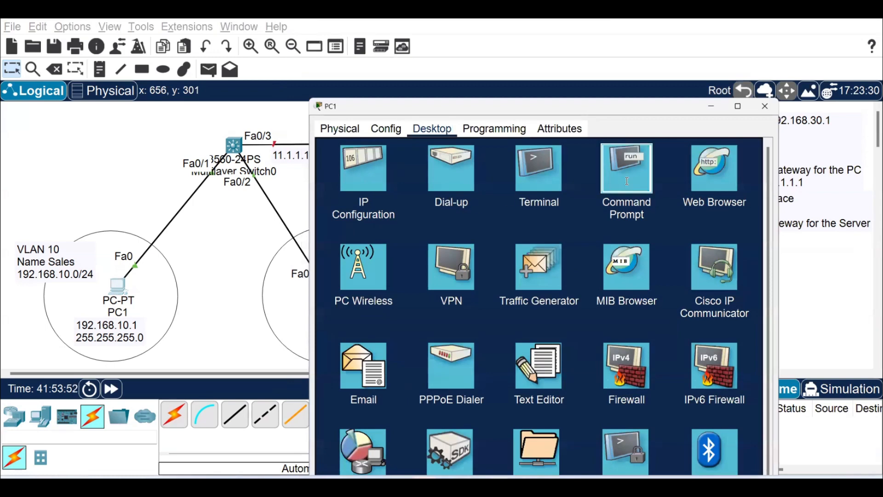
left_click(628, 185)
left_click_drag(611, 97, 632, 75)
type("ping 192.168.20.1")
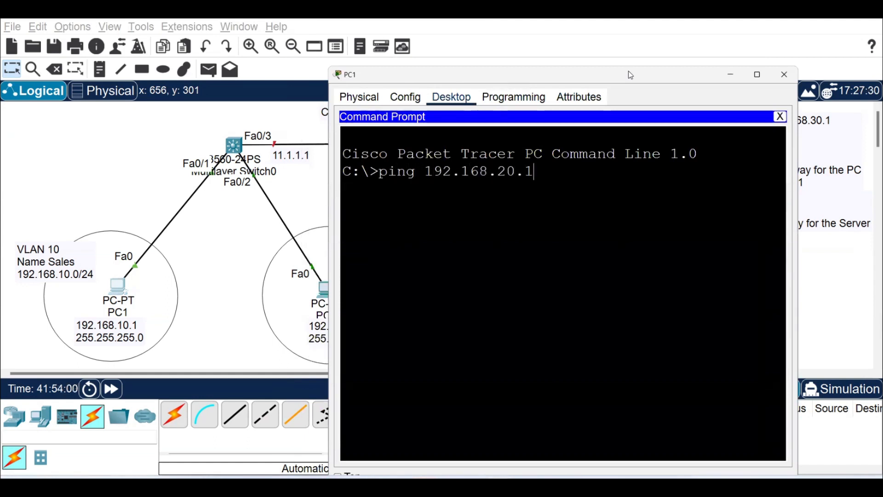
key("Return")
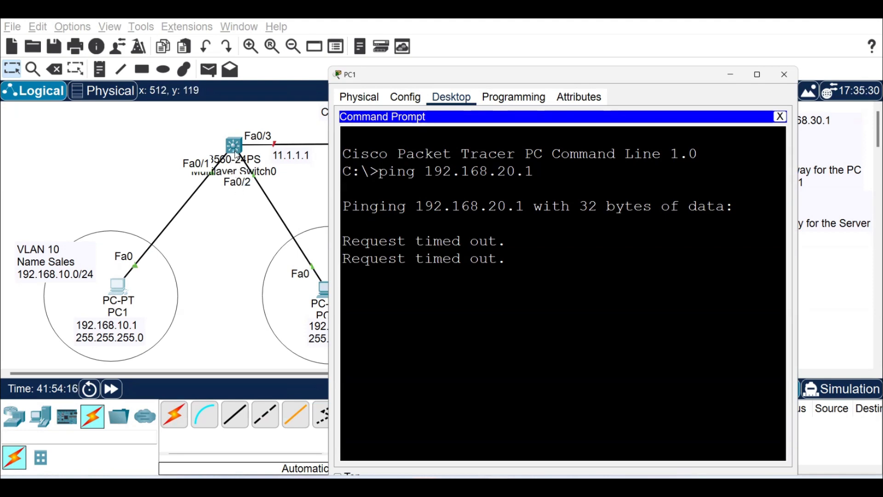
Enable inter-VLAN routing on the Layer 3 switch with the global ip routing command.
left_click(234, 146)
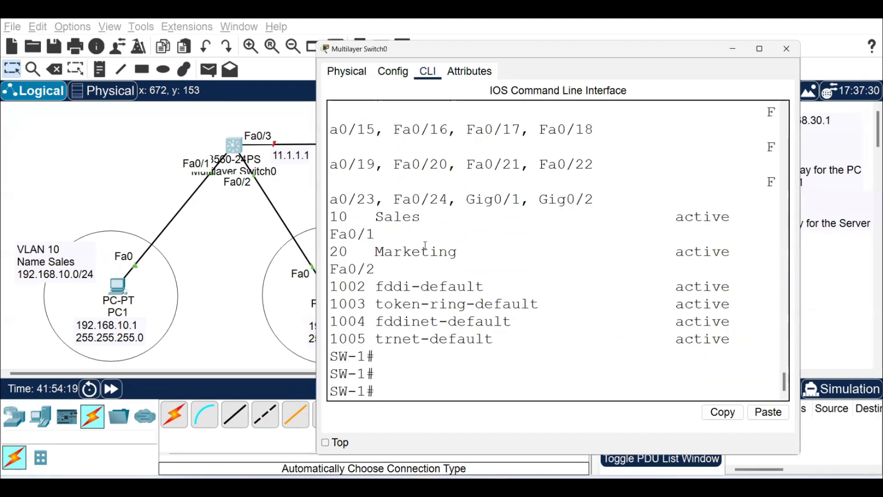
type("con ")
type(" t")
key("Return")
type("ip routing")
key("Return")
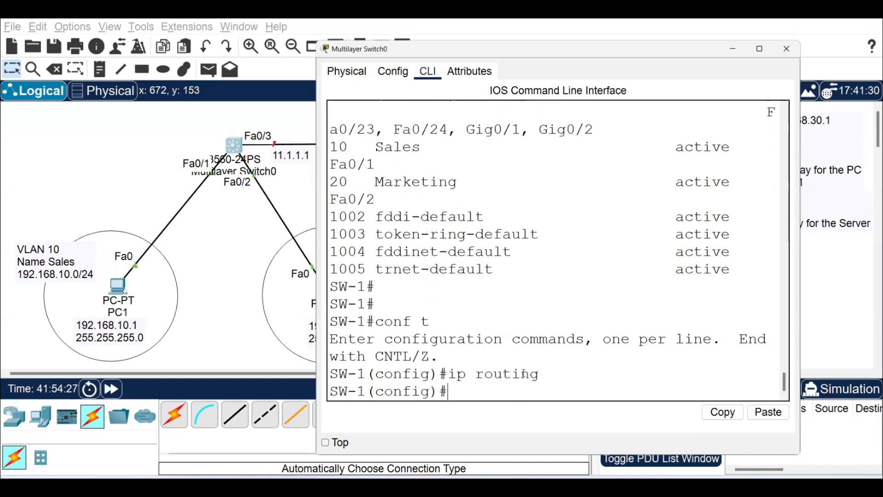
Exit configuration mode and show the switch's IP routing table to check the VLAN 10 and VLAN 20 routes.
type("exit")
key("Return")
type("sho")
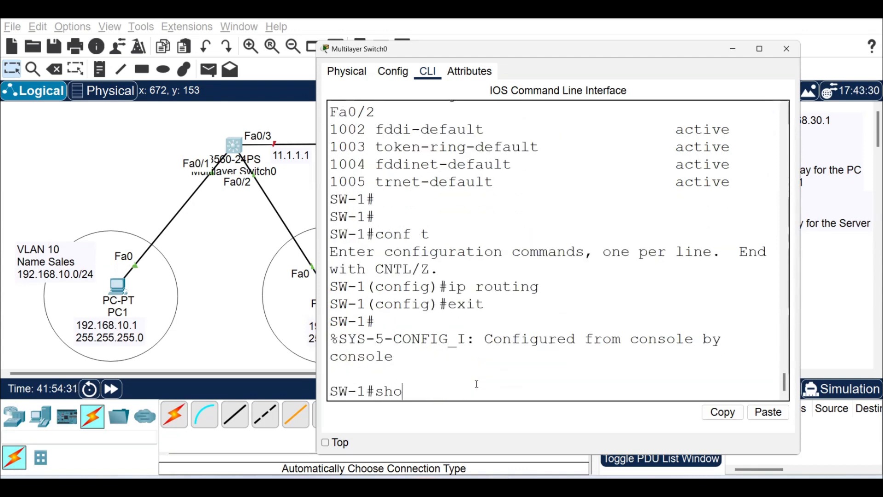
type("w ip route")
key("Return")
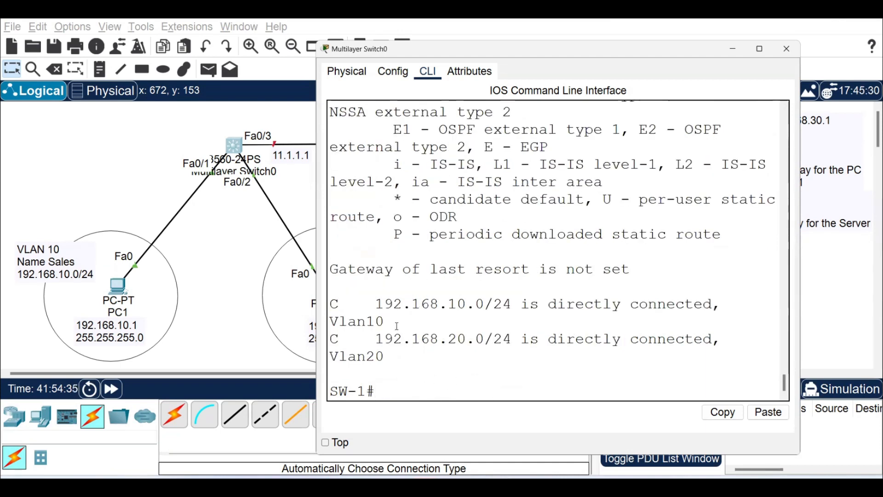
left_click_drag(376, 304, 486, 300)
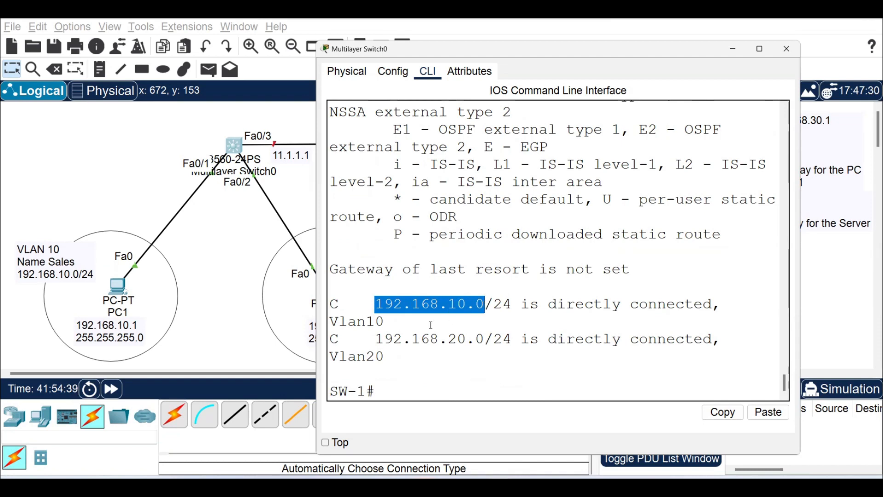
left_click_drag(376, 339, 329, 339)
left_click_drag(348, 304, 326, 304)
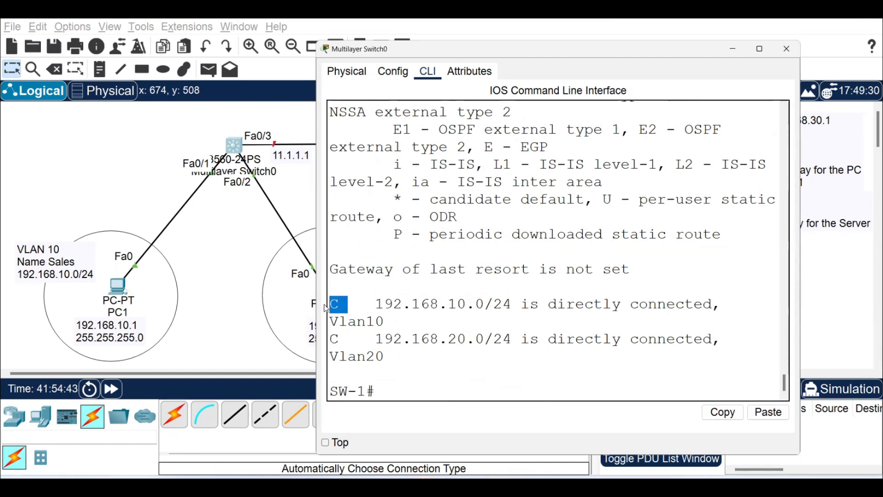
left_click(218, 302)
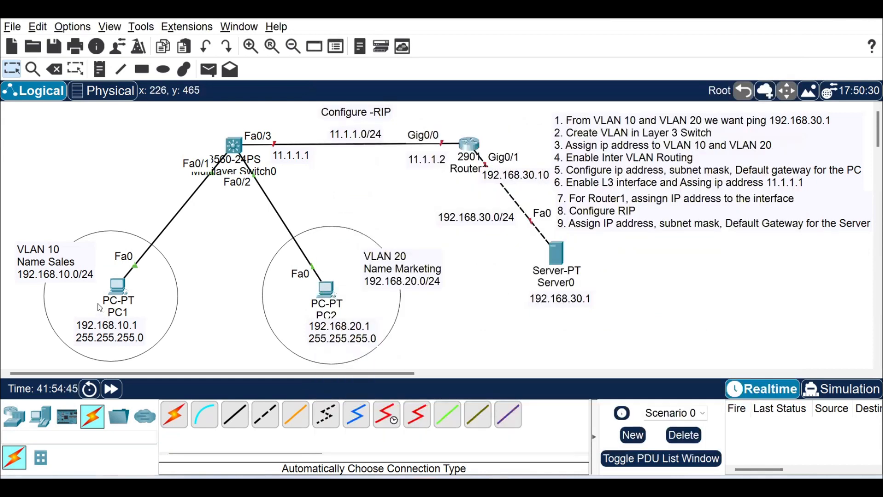
Repeat the ping from PC1 to 192.168.20.1 to test inter-VLAN connectivity.
left_click(125, 291)
key("Up")
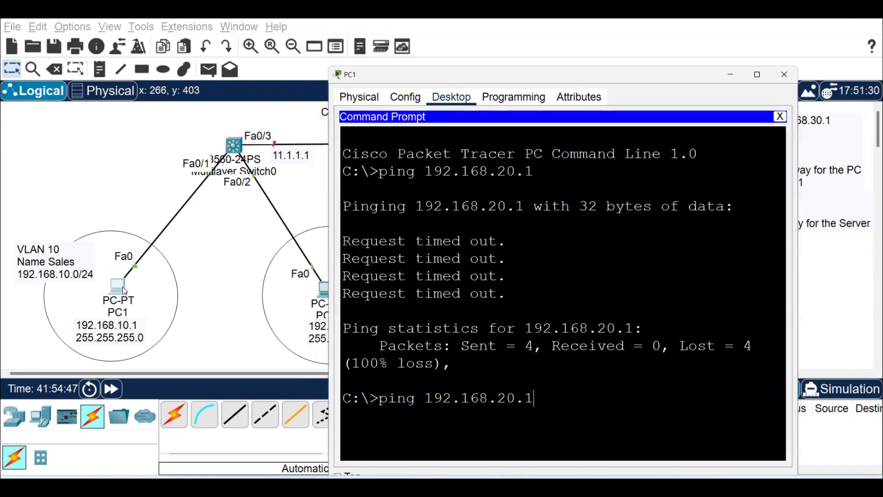
key("Return")
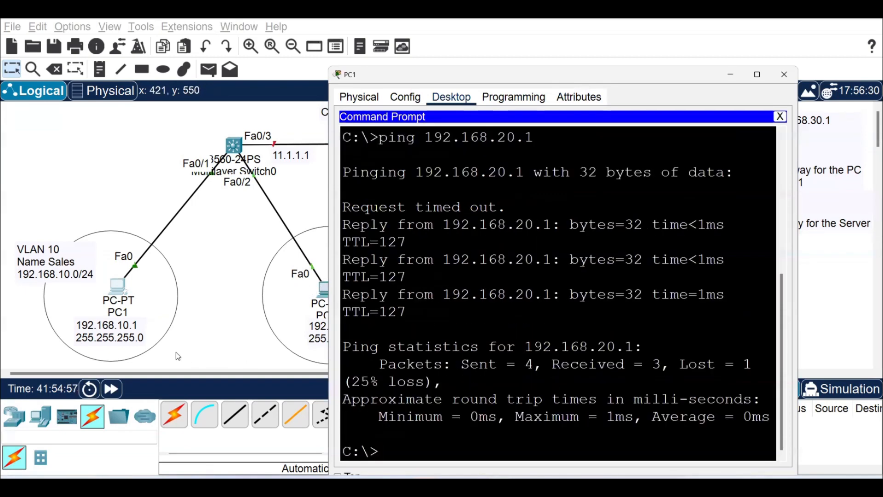
left_click(229, 296)
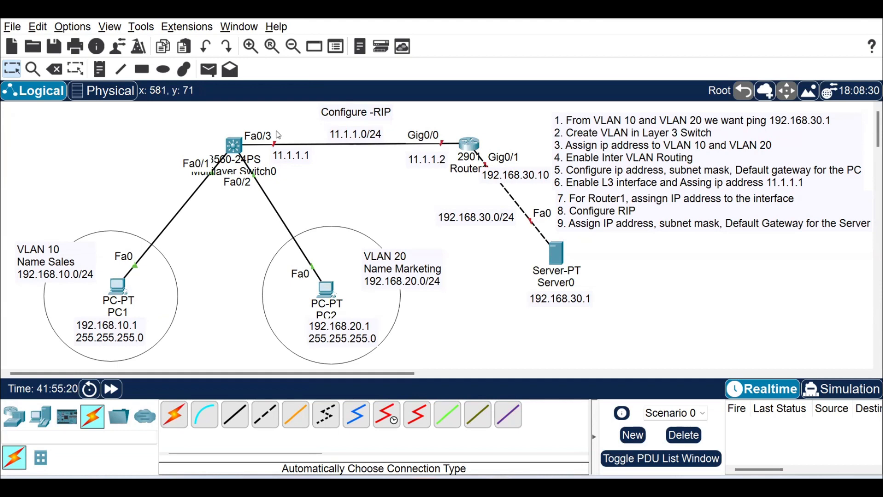
Enter interface configuration mode for fa0/3 on the Layer 3 switch.
left_click(233, 148)
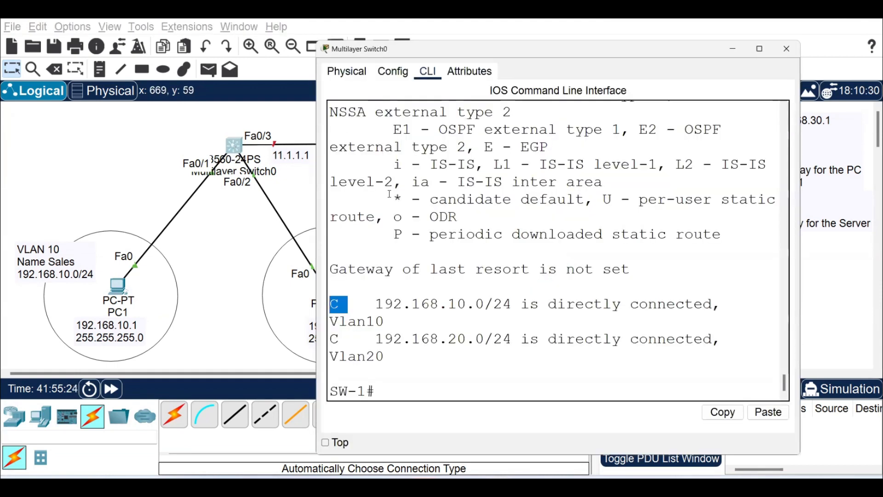
type("conf t")
key("Return")
key("Return")
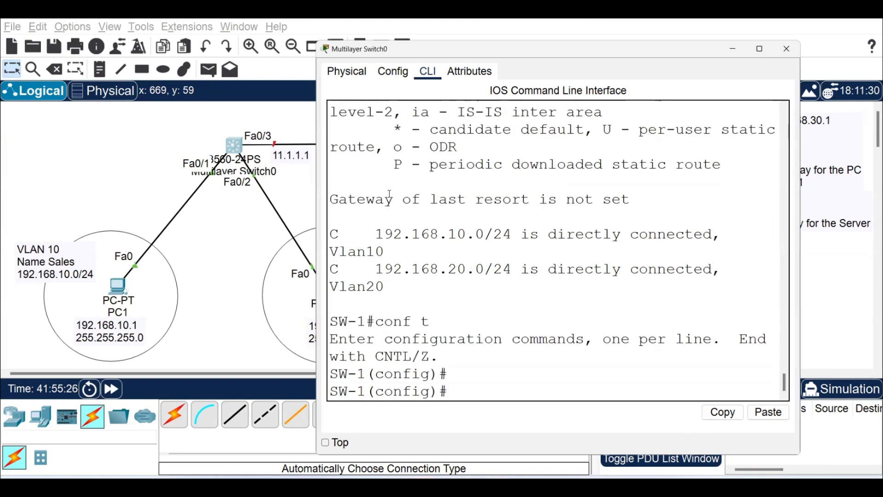
type("int fa0/3")
key("Return")
Try to assign IP address 11.1.1.1 with mask 255.255.255.0 to the switch's fa0/3 interface.
type("ip ad")
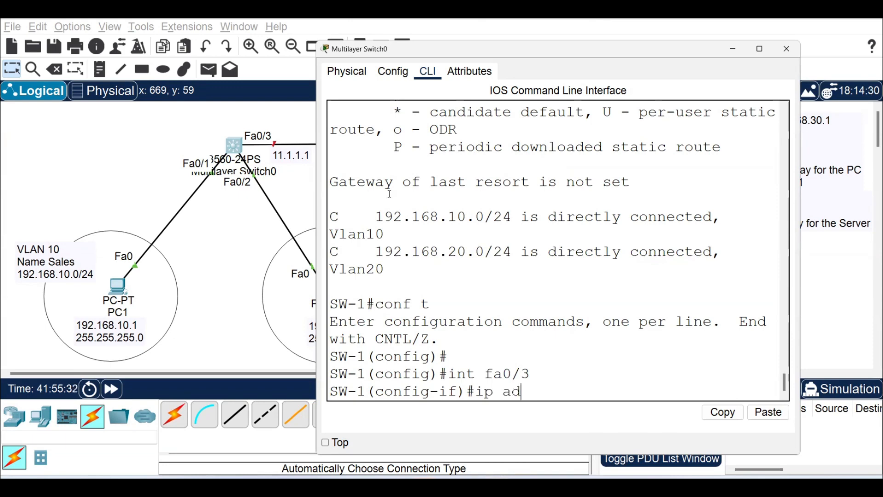
type("dress 11.1.1.1 255.255.255.0")
key("Return")
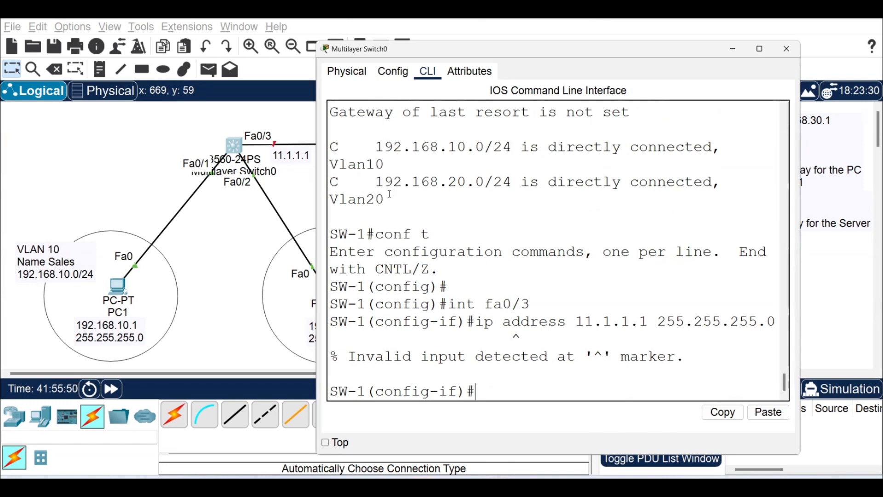
Make fa0/3 a routed port with no switchport and assign it 11.1.1.1 with mask 255.255.255.0.
type("no switchport")
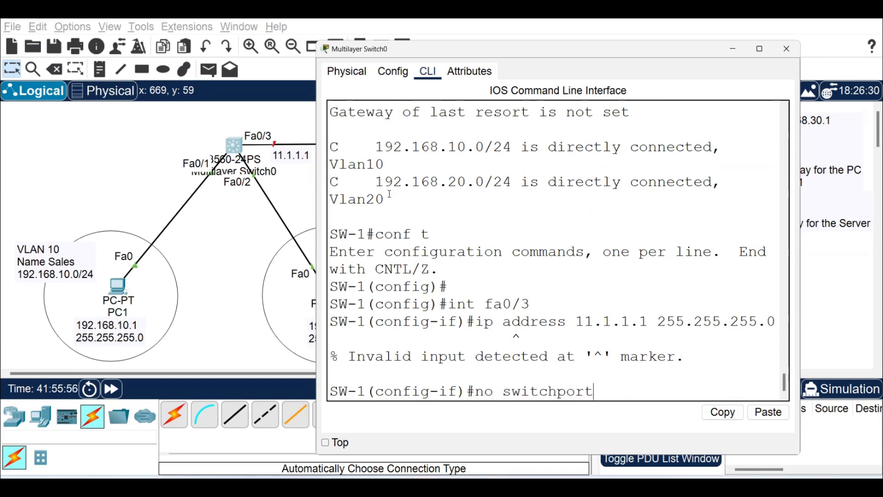
key("Return")
key("Up")
key("Up")
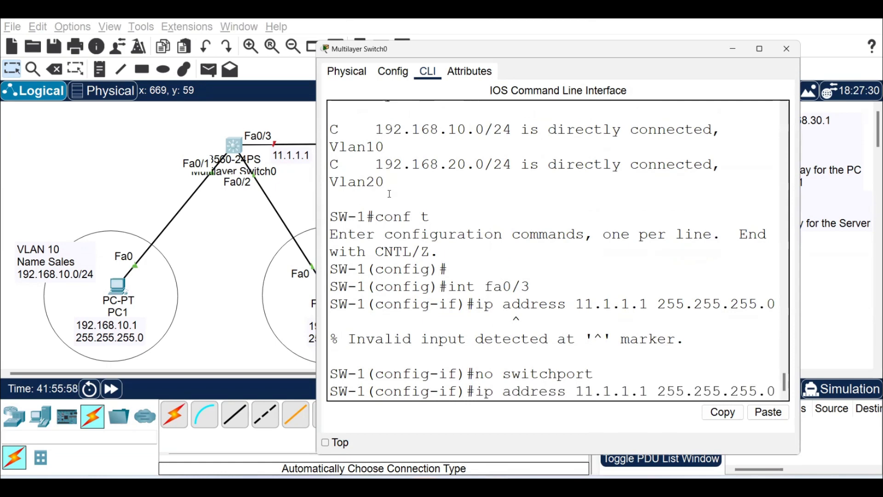
key("Return")
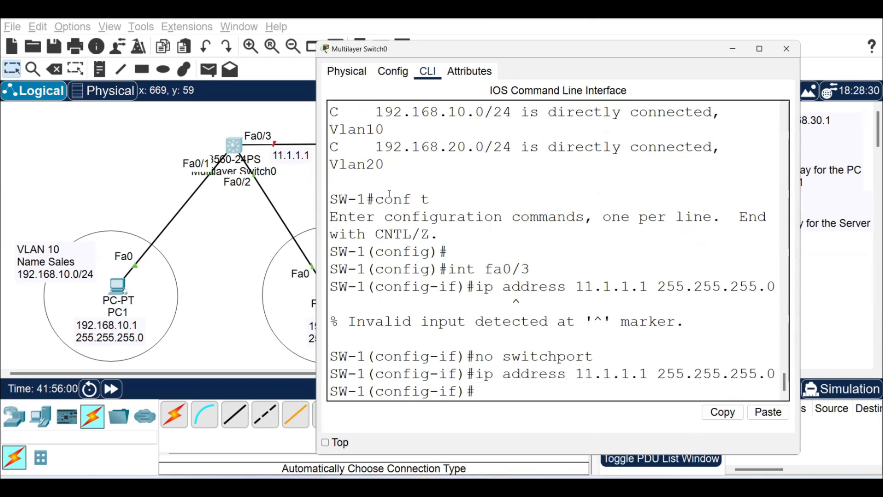
Enable the switch's fa0/3 interface with no shutdown.
type("no shutdown")
key("Return")
key("Return")
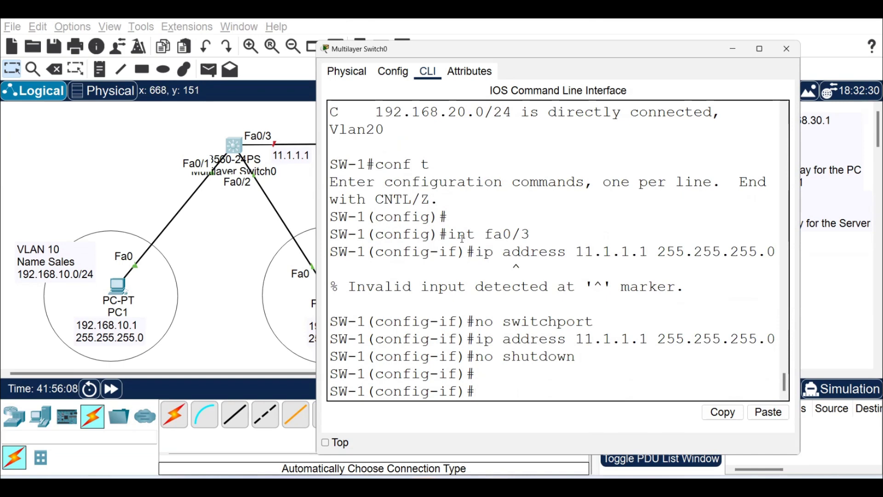
left_click_drag(477, 320, 604, 321)
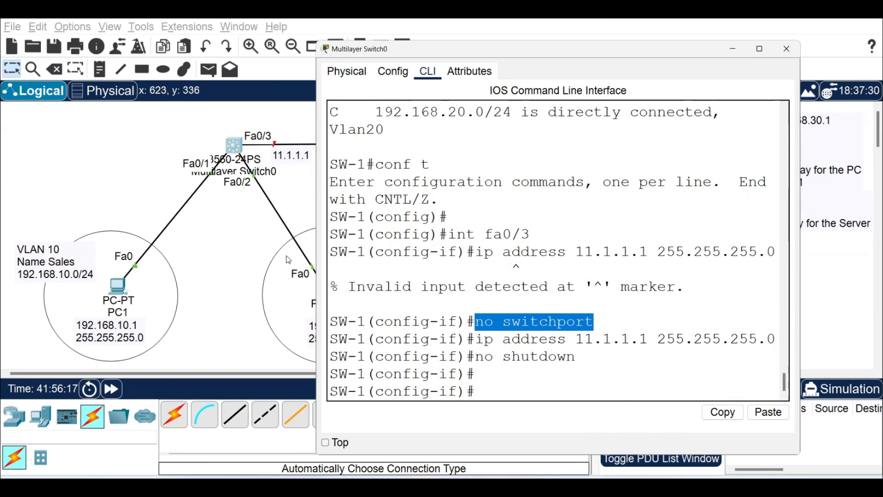
left_click(296, 207)
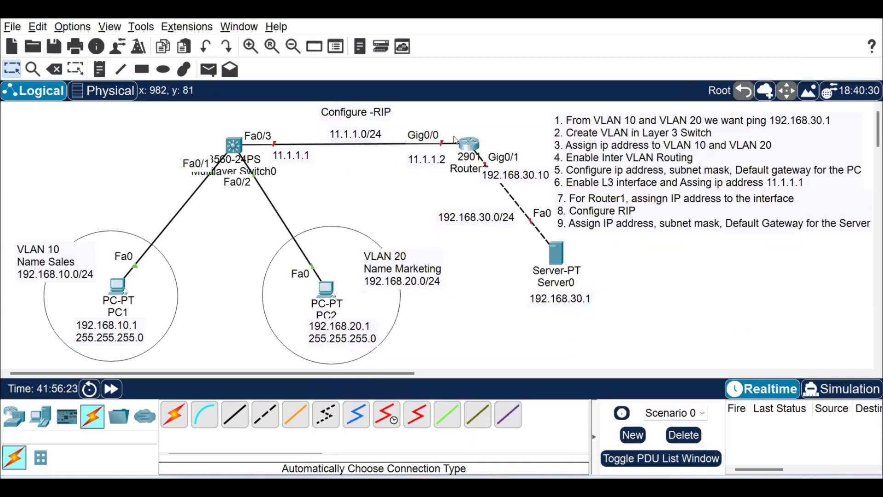
Open the command line of Router1 and answer no to the initial configuration dialog.
left_click(472, 146)
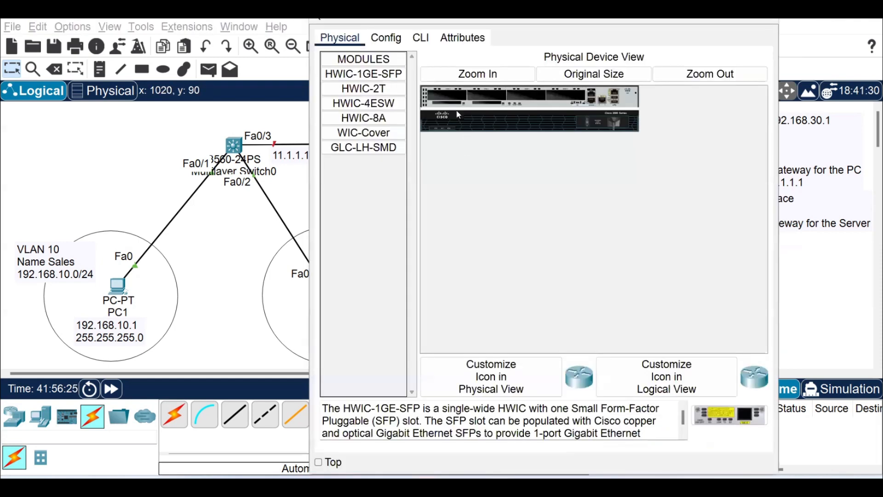
left_click(422, 38)
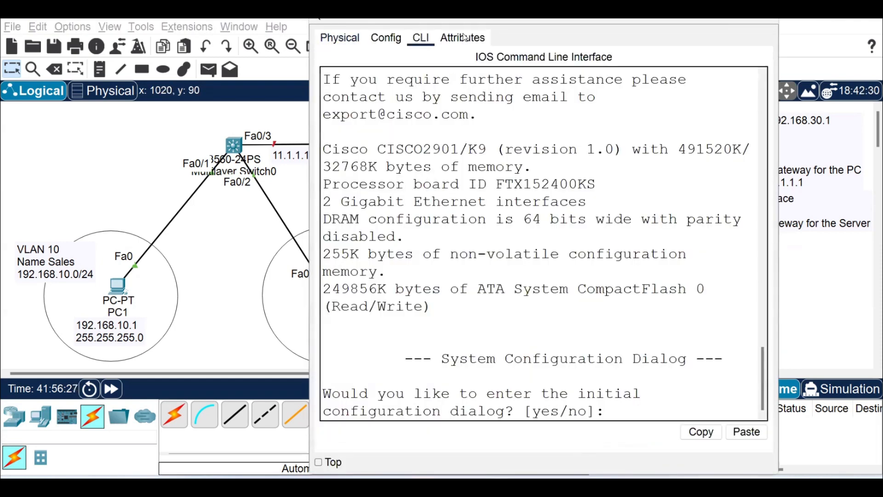
left_click_drag(547, 23, 562, 65)
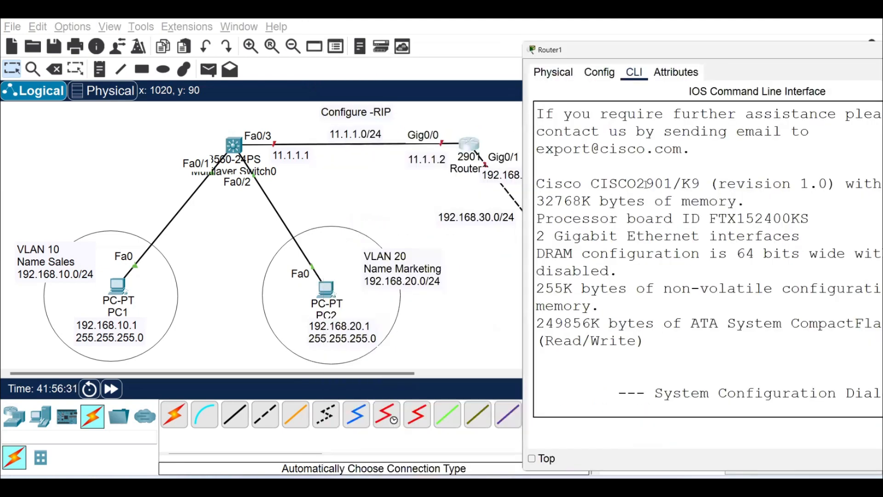
key("Return")
key("Return")
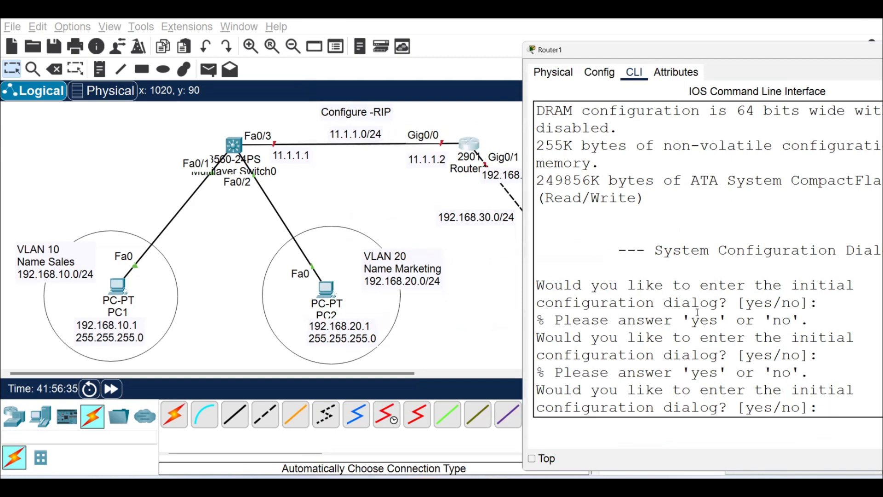
type("no")
key("Return")
Enter global configuration mode on the router and set its hostname to R1.
key("Return")
type("e")
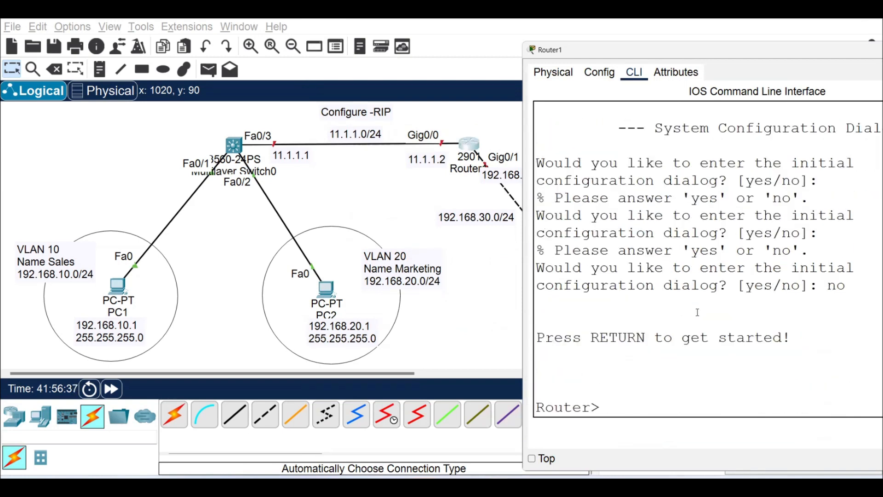
type("n")
key("Return")
type("conf t")
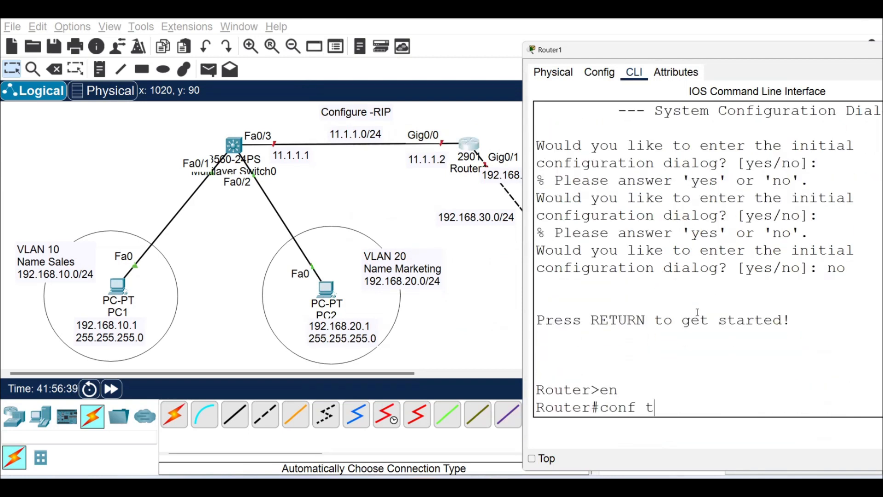
key("Return")
type("hostname R1")
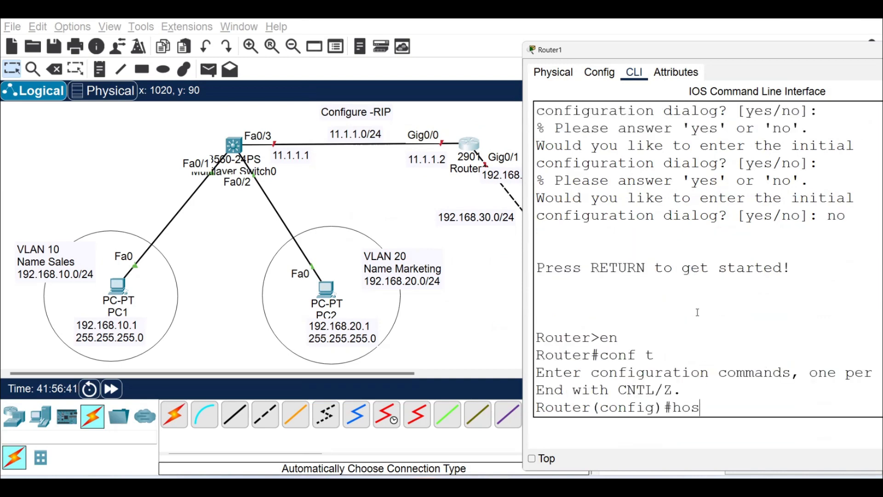
key("Tab")
type("R1")
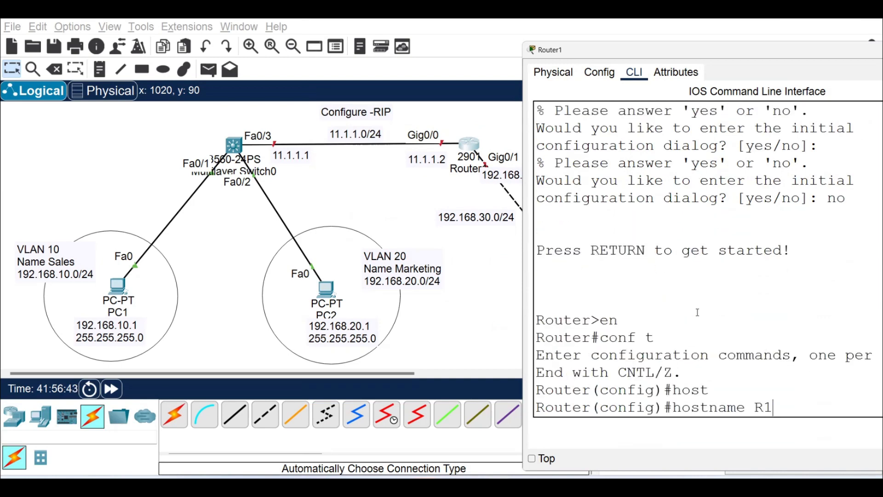
key("Return")
key("Return")
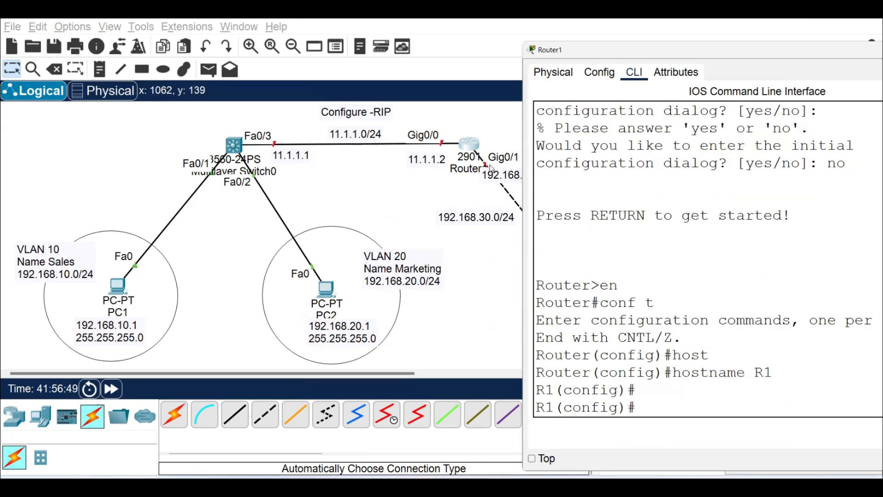
Assign 11.1.1.2 with mask 255.255.255.0 to router interface gi0/0 and enable it with no shut.
type("int gi0/0")
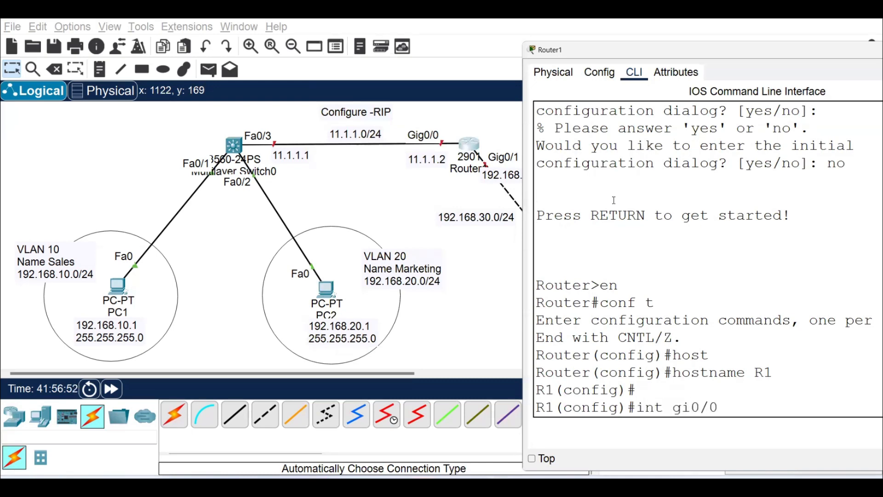
key("Return")
type("ip addres")
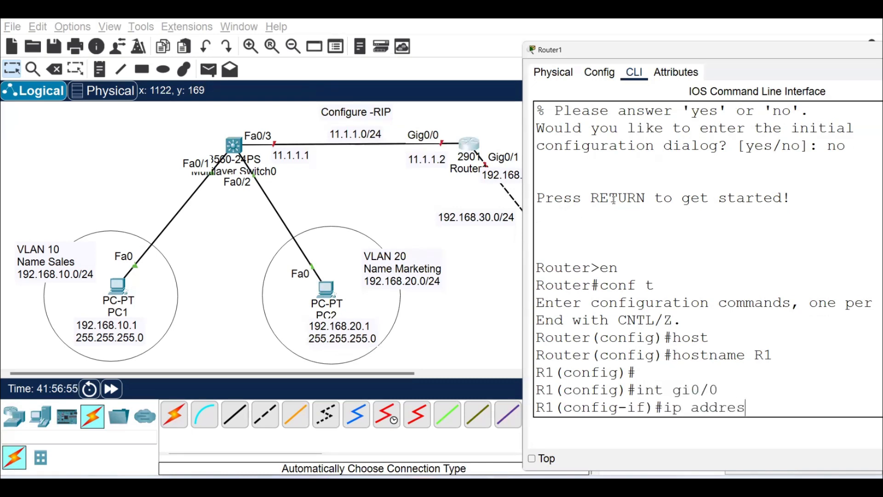
type("s 11.1.1.2 255.")
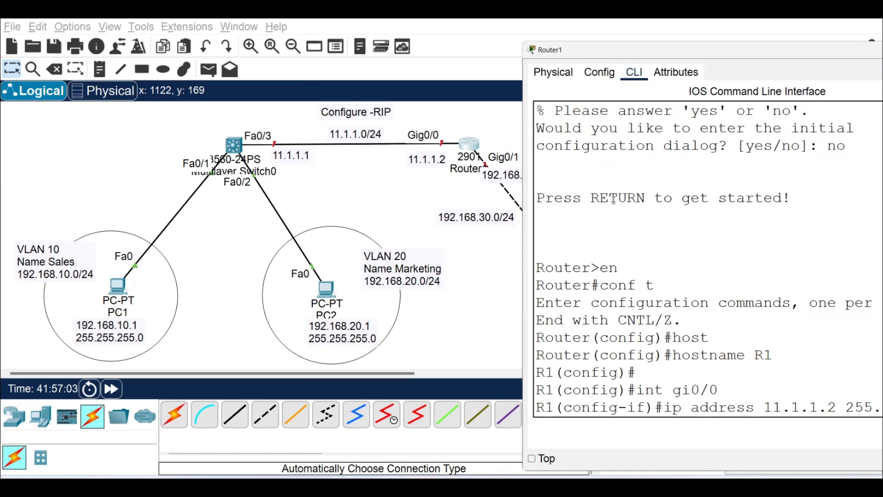
key("Return")
type("no shut")
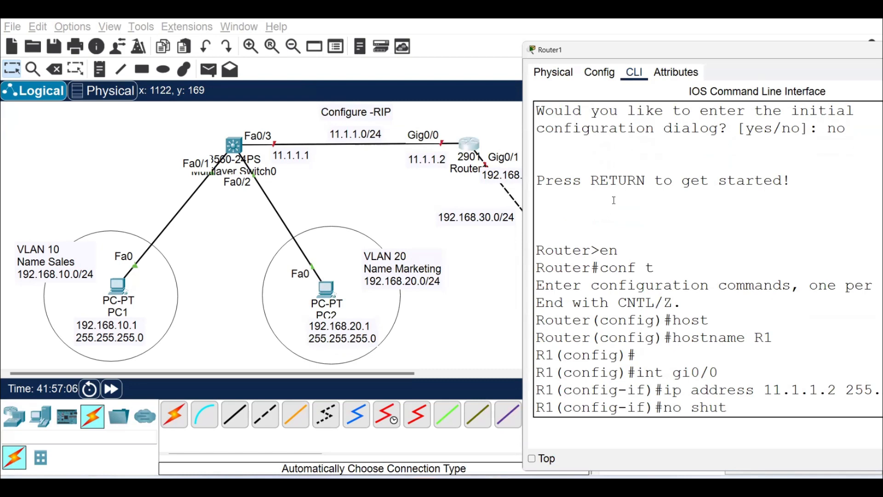
key("Return")
key("Return")
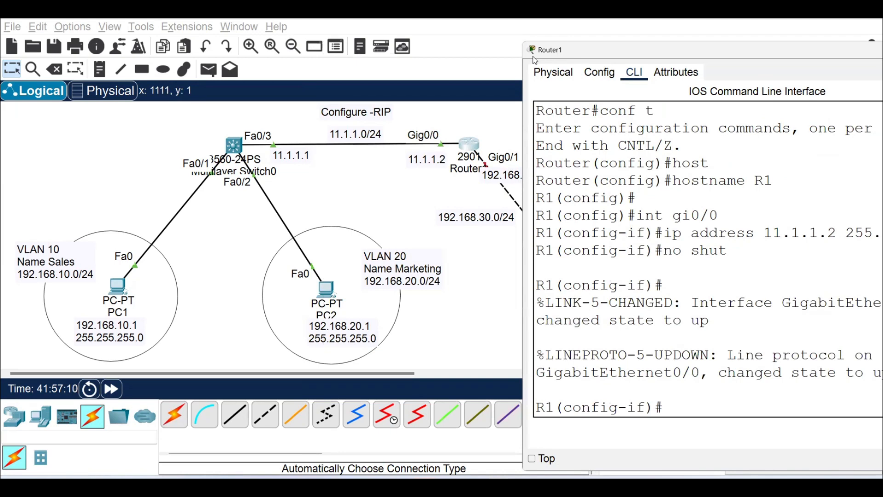
Assign 192.168.30.10 with mask 255.255.255.0 to router interface gi0/1 and enable it with no shut.
left_click_drag(535, 59, 57, 78)
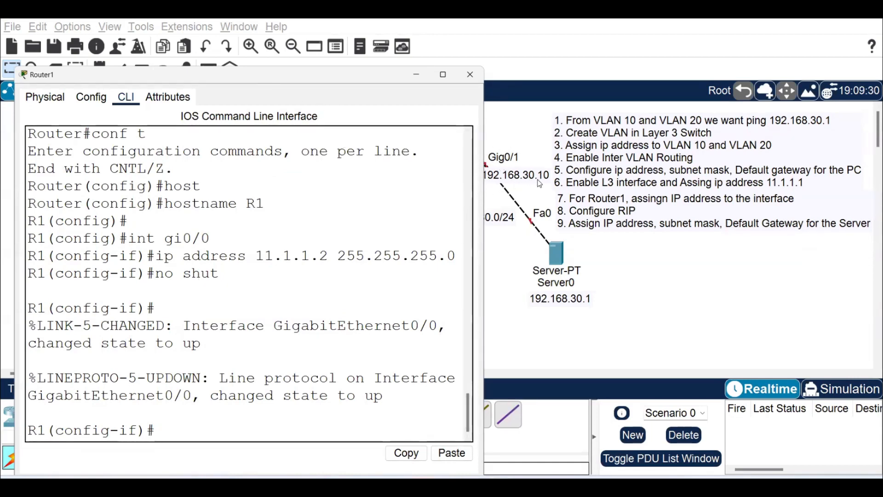
key("Return")
type("in")
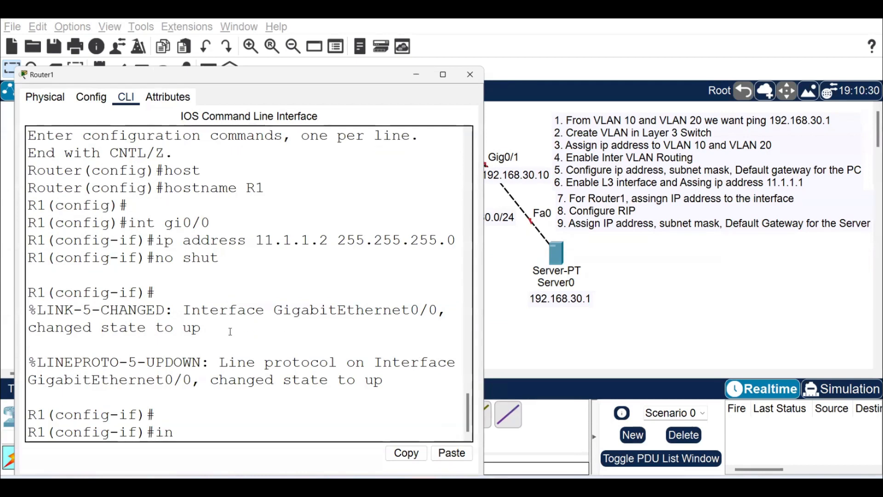
type("t gi0/1")
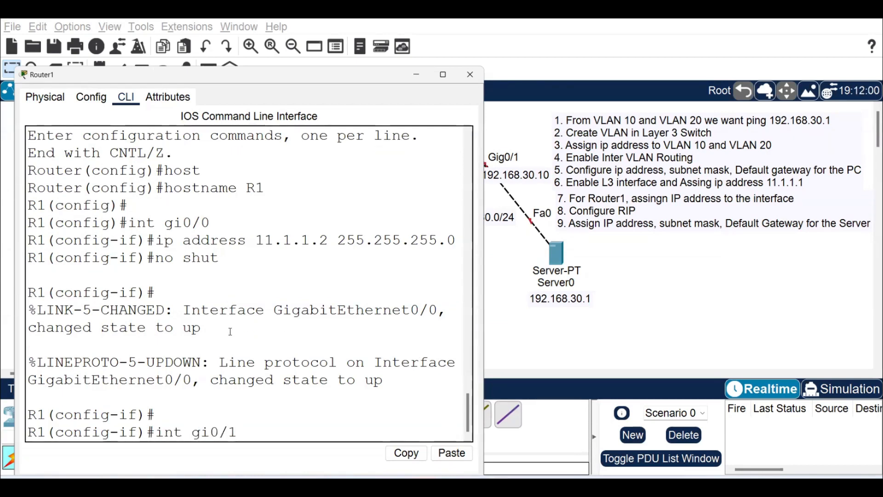
key("Return")
type("ip")
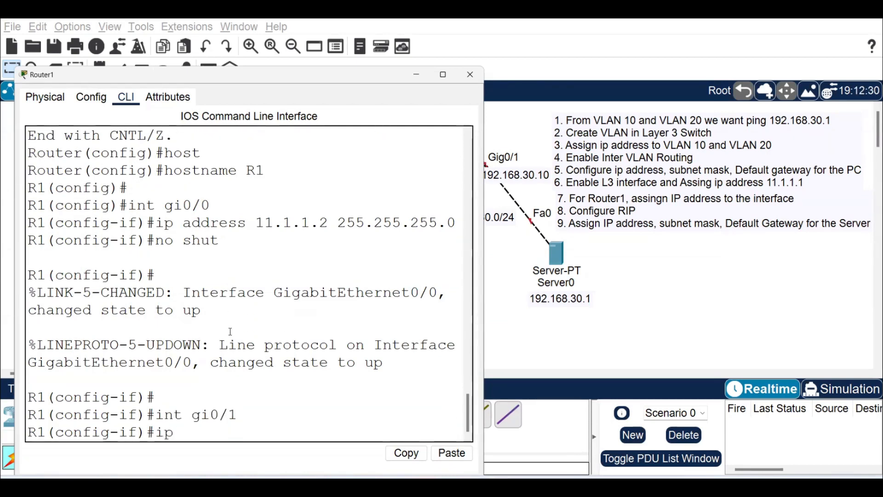
type(" addres")
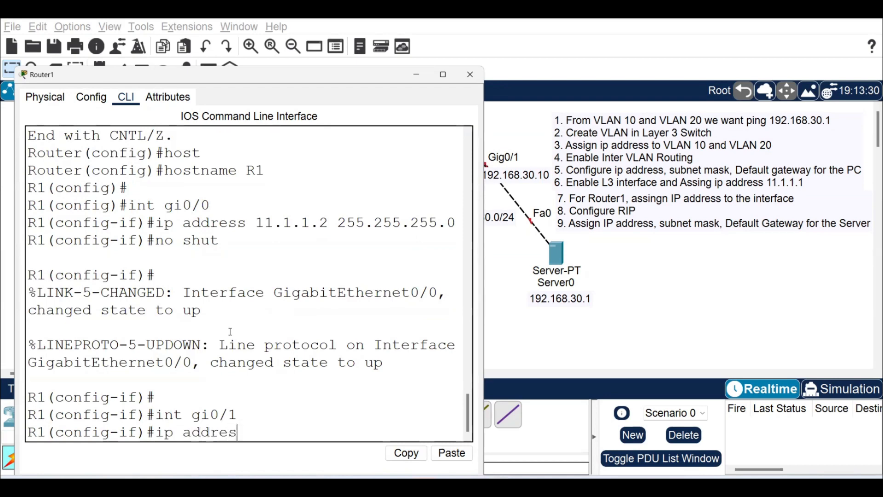
type("s 192.16")
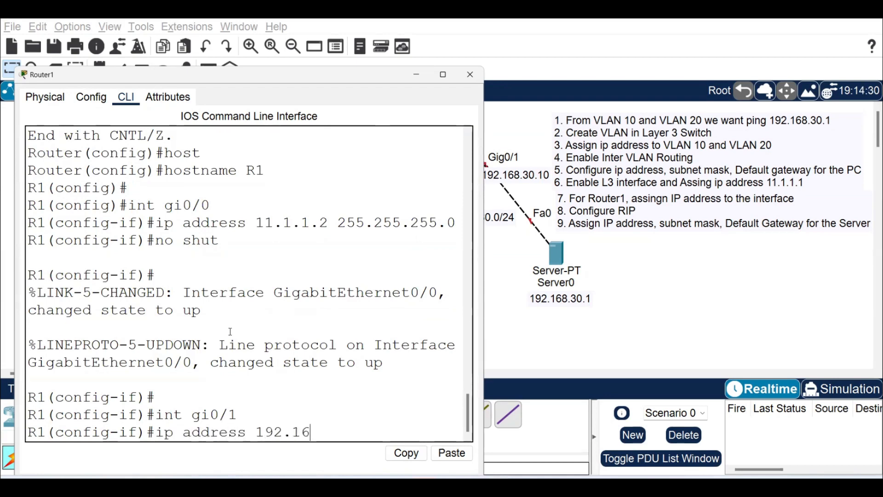
type("8.30.10 255.255.")
type("255.0")
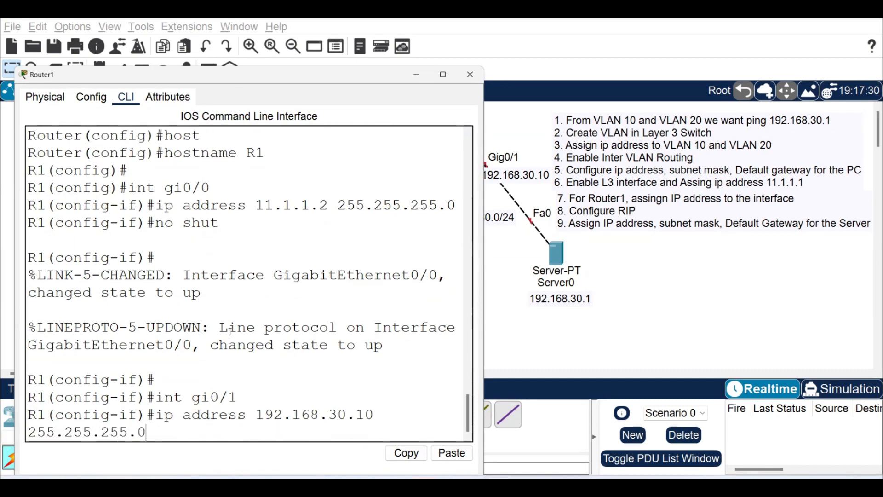
key("Return")
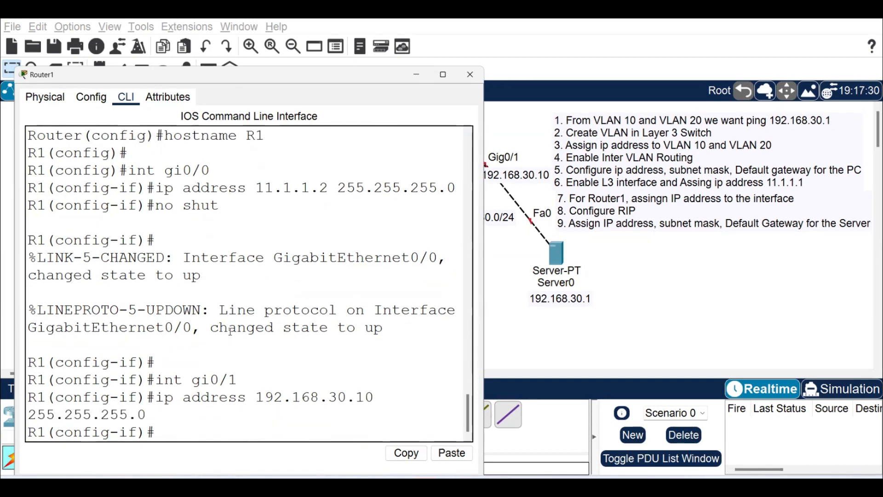
type("no shut")
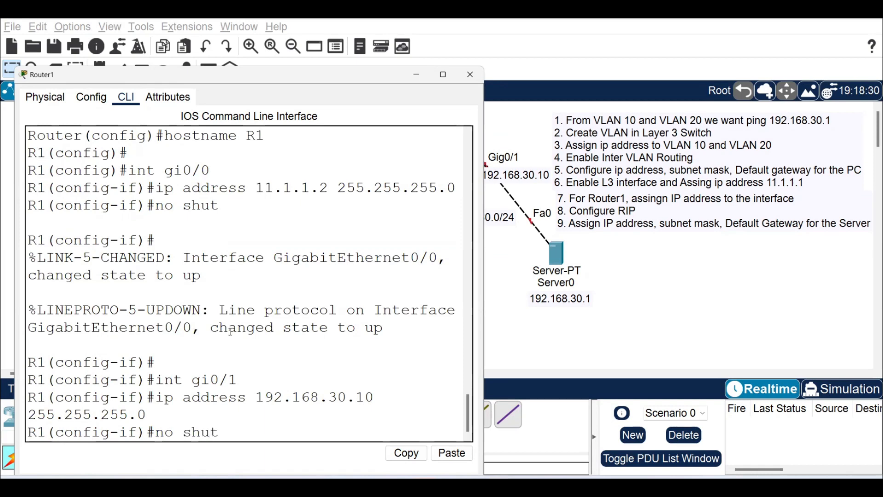
key("Return")
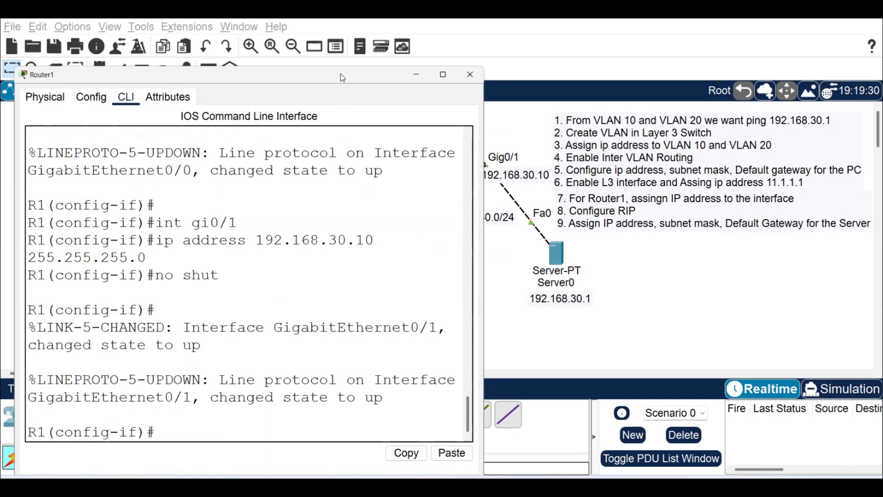
left_click_drag(329, 74, 205, 81)
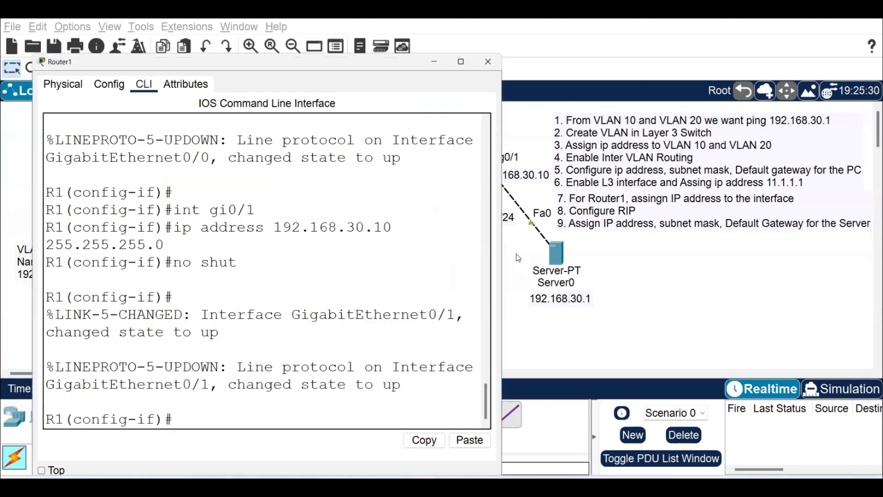
Open the IP configuration of Server0 and set its IPv4 address to 192.168.30.1 with subnet mask 255.255.255.0.
left_click(518, 258)
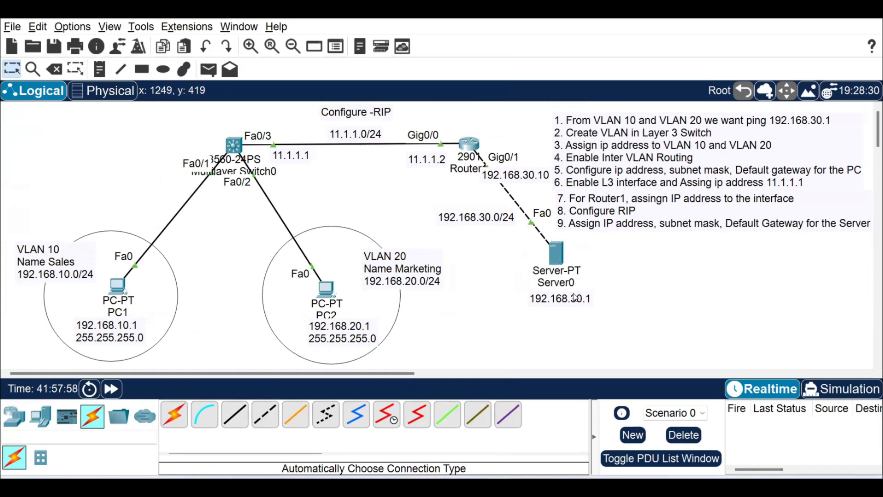
left_click(555, 254)
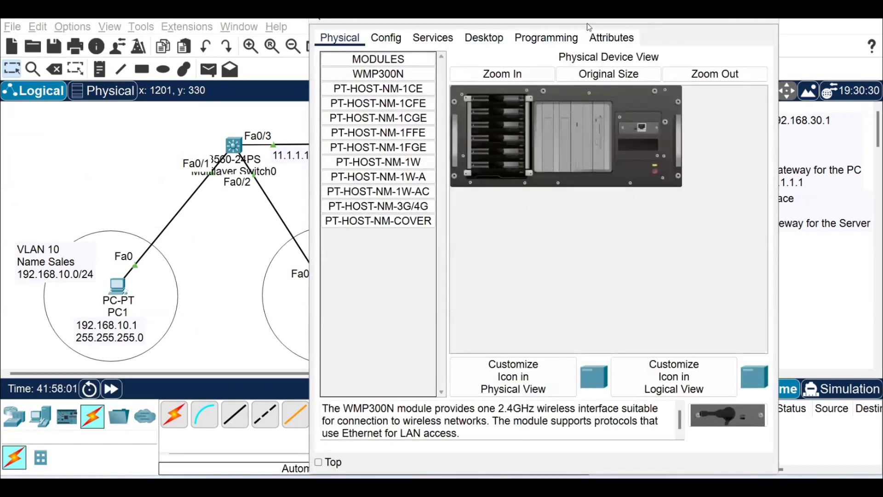
left_click_drag(587, 23, 304, 49)
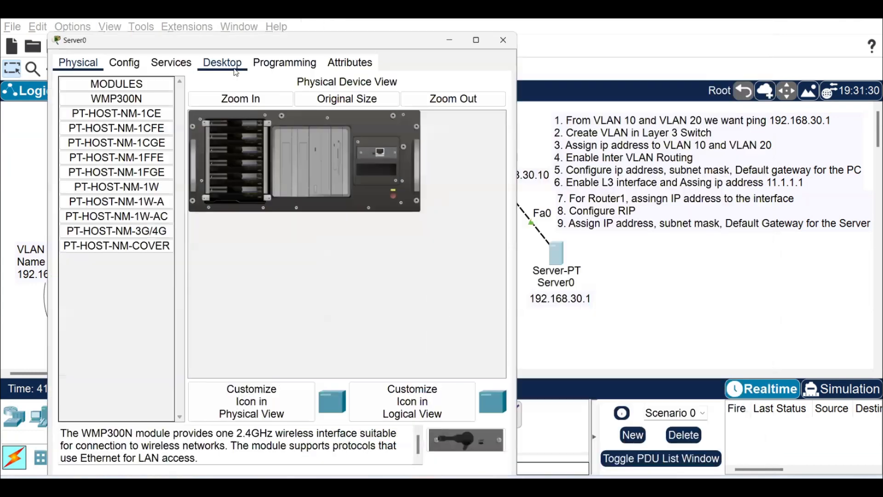
left_click(222, 62)
left_click(108, 110)
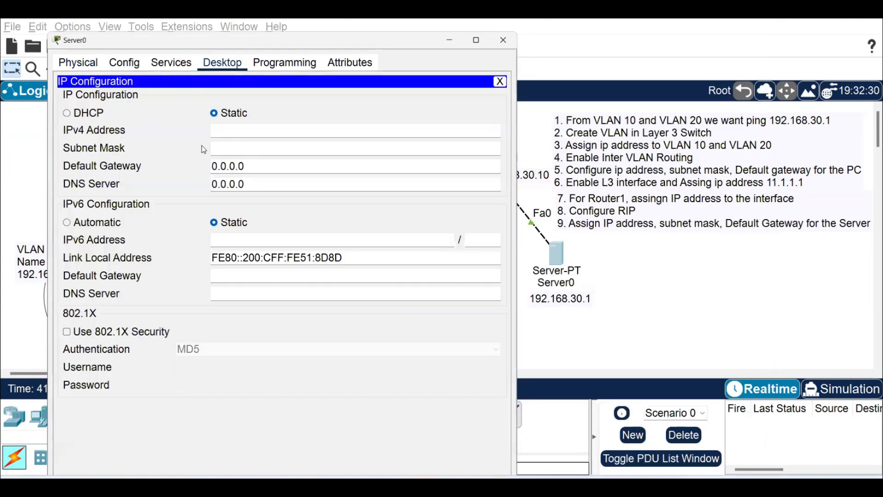
left_click(247, 129)
type("192.168.30.1")
key("Tab")
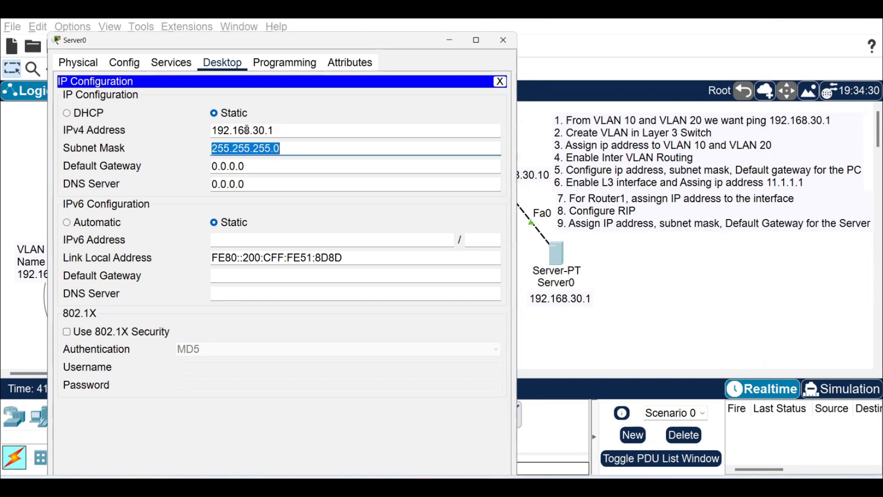
key("Tab")
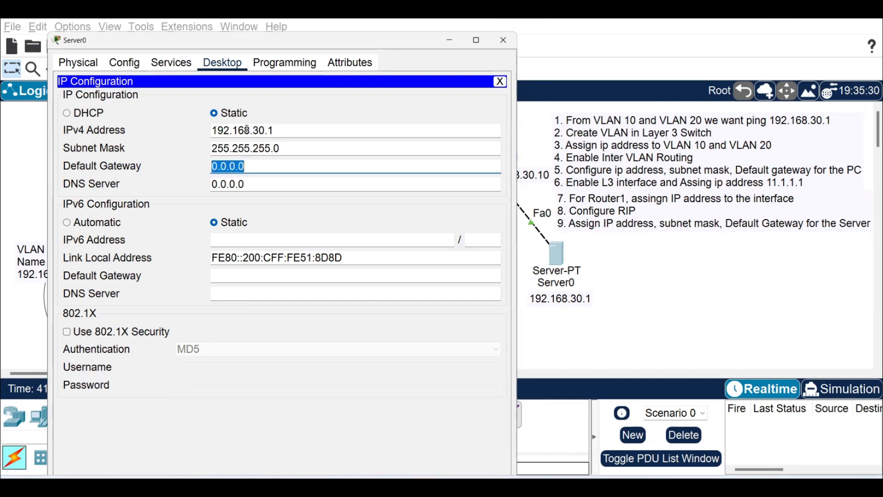
Set the server's default gateway to 192.168.30.10 and close its configuration window.
type("192.168.30.10")
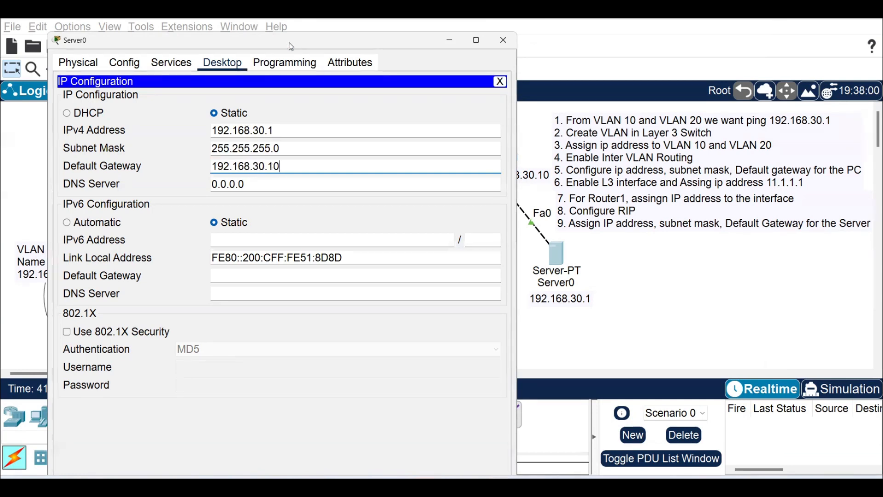
left_click_drag(292, 46, 199, 48)
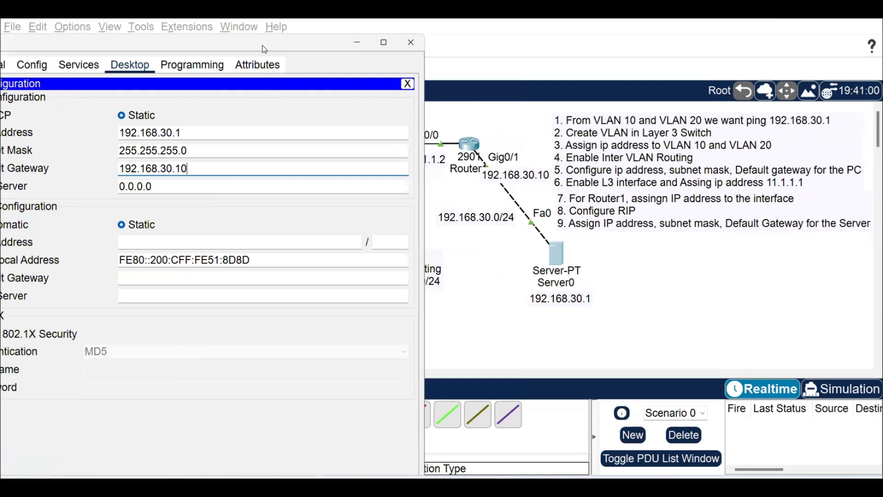
left_click_drag(264, 49, 345, 53)
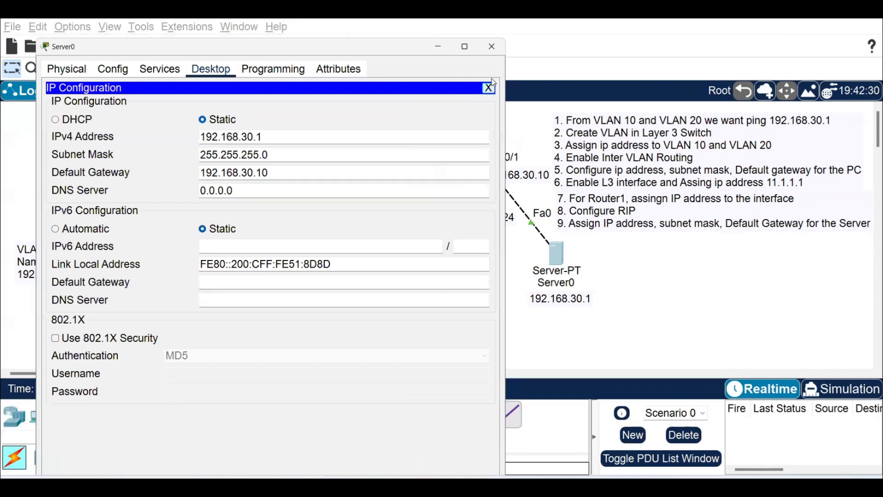
left_click(489, 87)
left_click(491, 47)
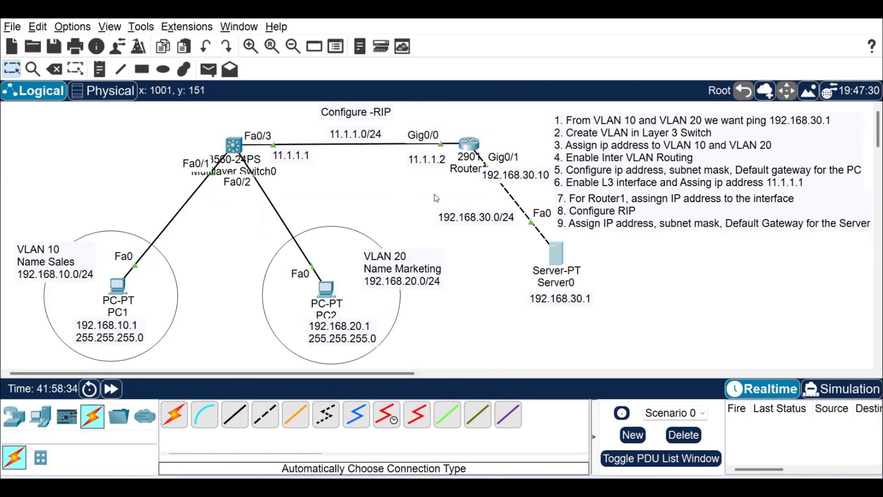
Ping the server at 192.168.30.1 from the command prompt of PC1.
left_click(121, 291)
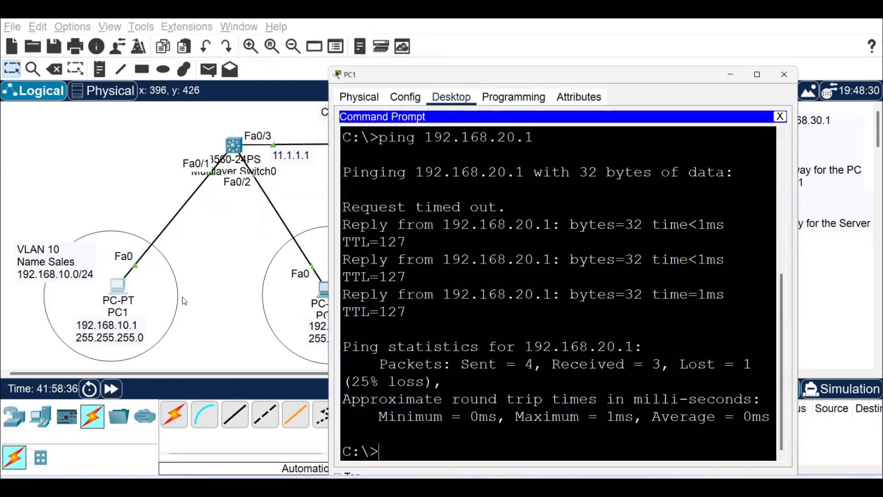
key("Up")
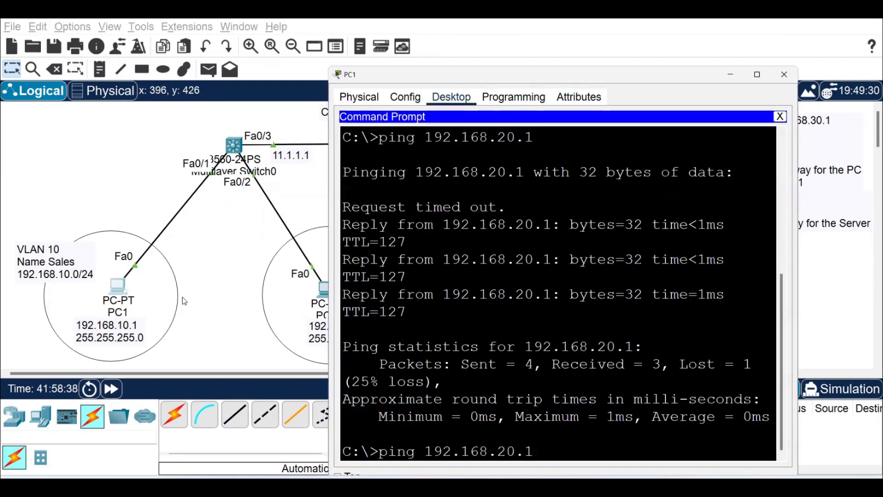
key("Left")
key("Left")
key("BackSpace")
key("BackSpace")
type("30")
key("Return")
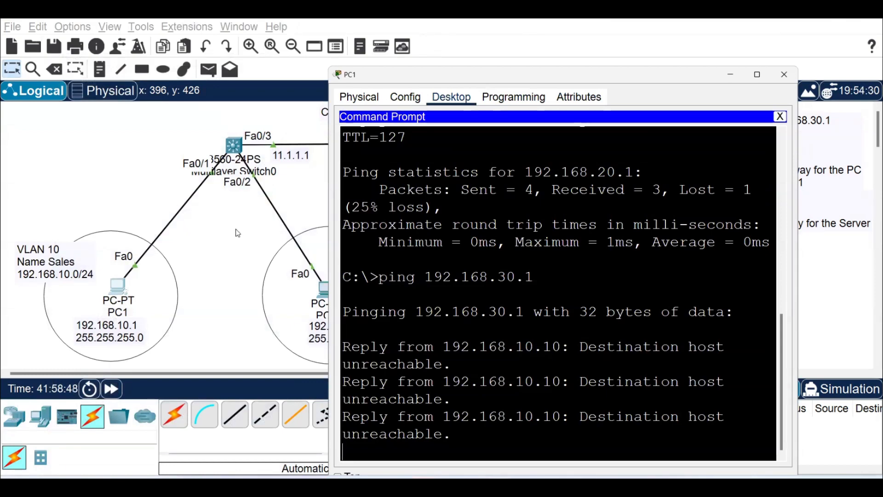
Open the command line of Multilayer Switch0, end configuration mode and display its IP routing table with sh ip route.
left_click(294, 171)
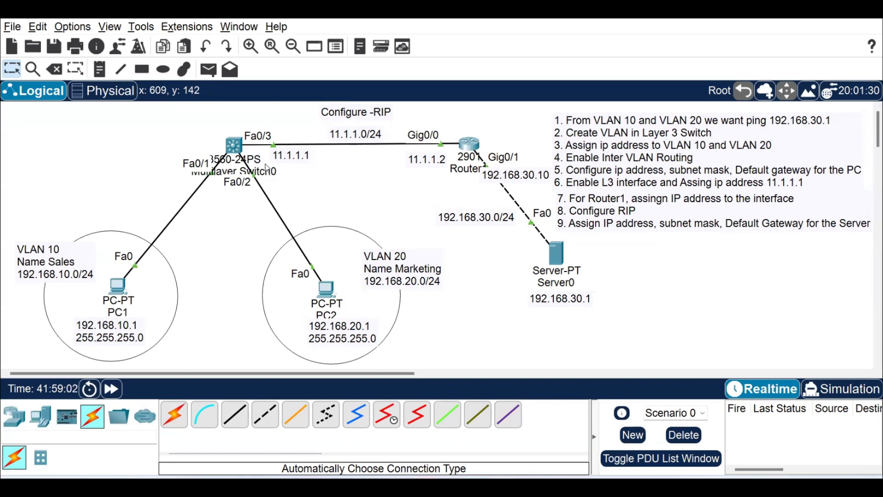
left_click(233, 146)
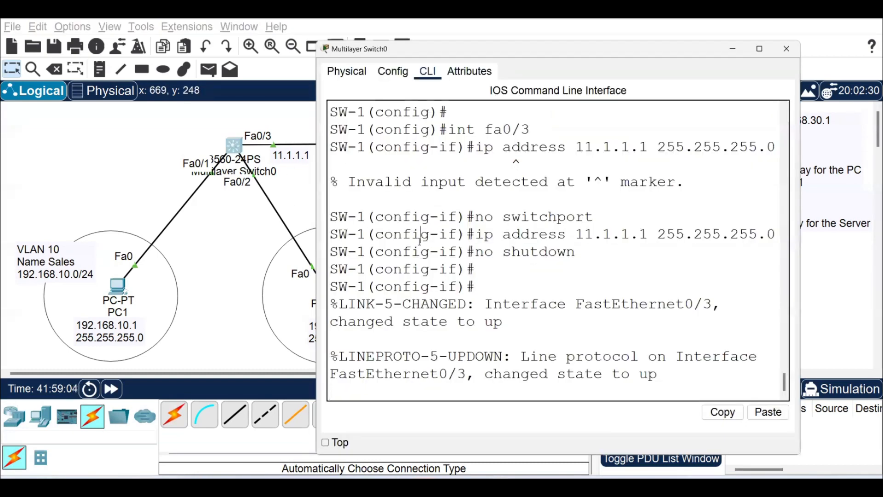
key("Return")
key("Return")
key("Return")
type("en")
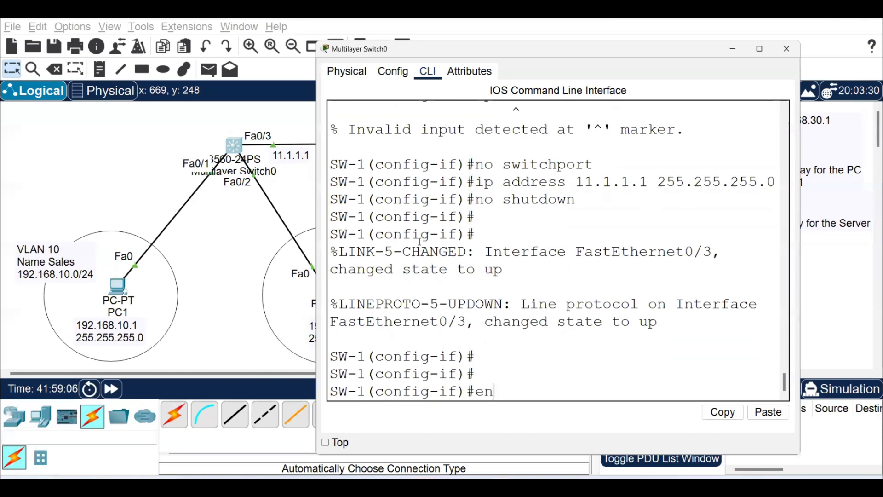
type("d")
key("Return")
type("sh ip route")
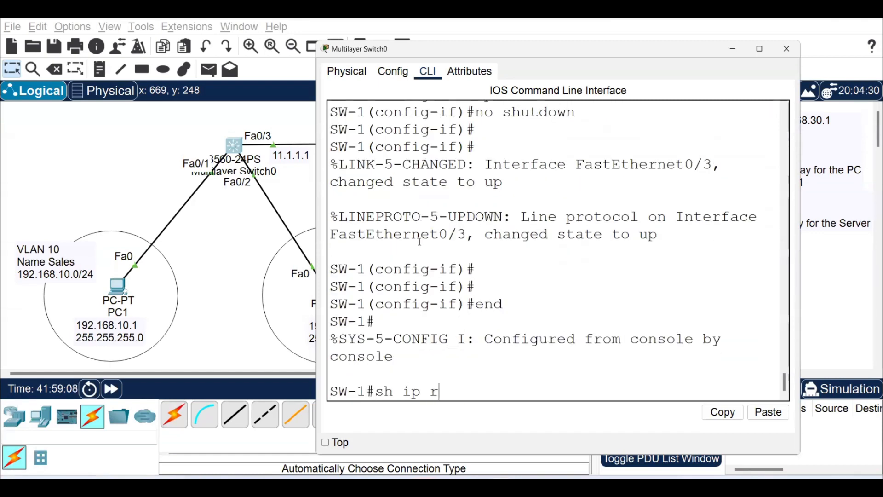
key("Return")
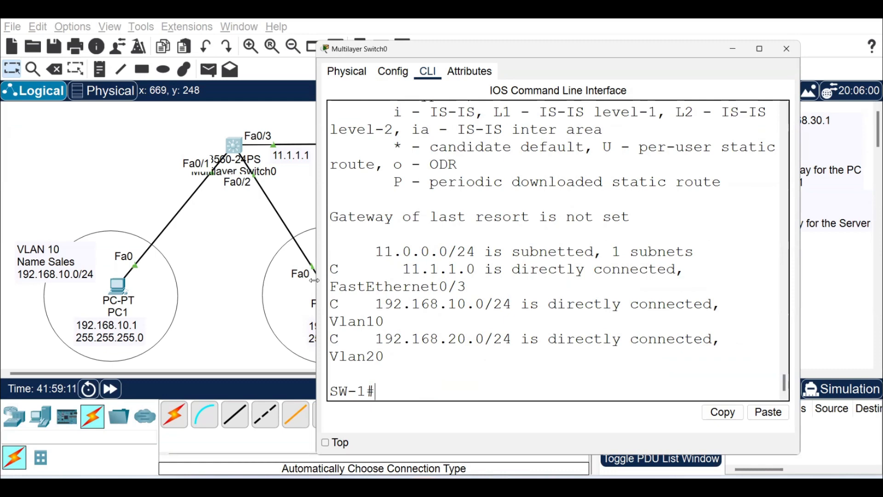
Widen the switch window and examine the directly connected networks listed in the routing table.
left_click_drag(315, 281, 133, 281)
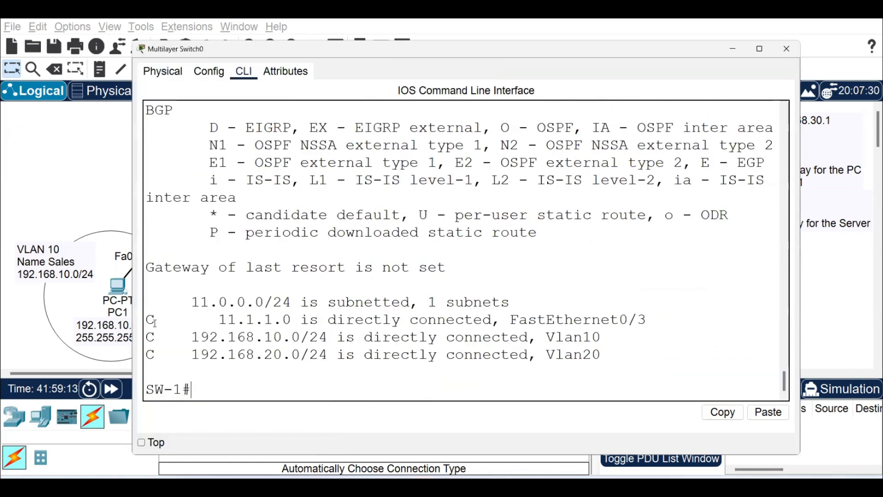
left_click_drag(218, 320, 292, 320)
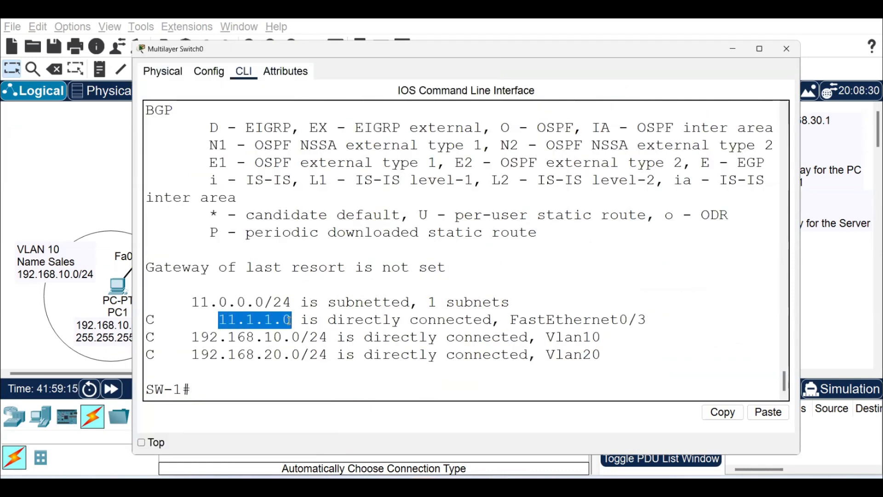
left_click_drag(191, 337, 300, 337)
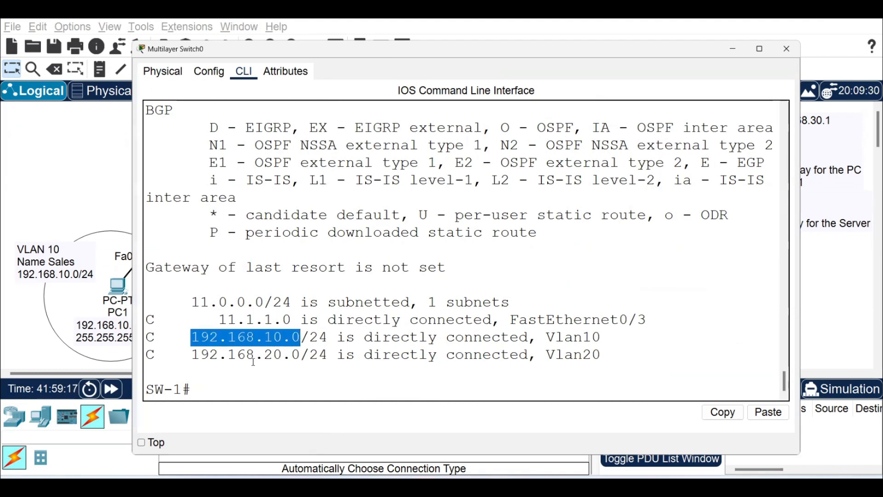
left_click_drag(254, 359, 300, 357)
left_click(221, 385)
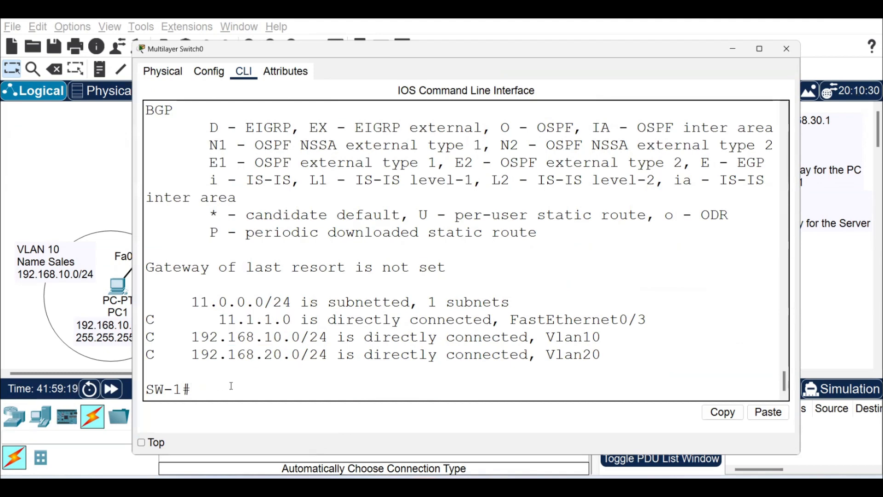
Enter global configuration mode on the switch and enable RIP routing with version 2.
type("conf t")
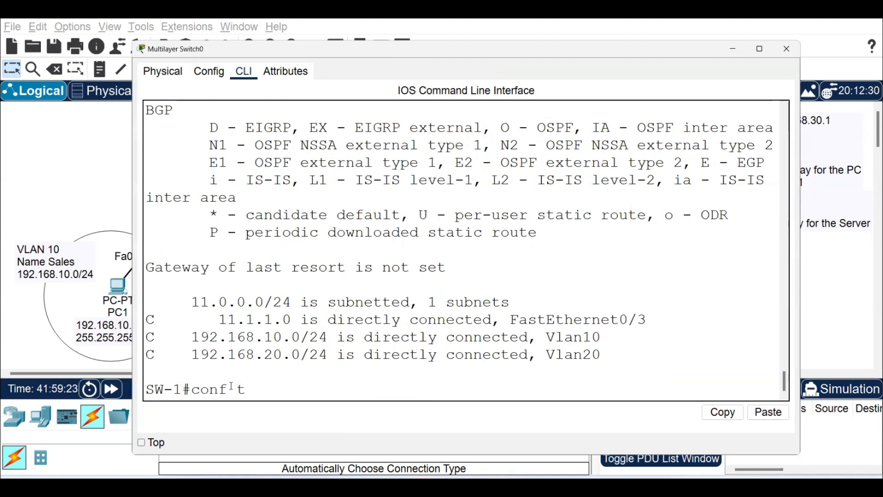
key("Return")
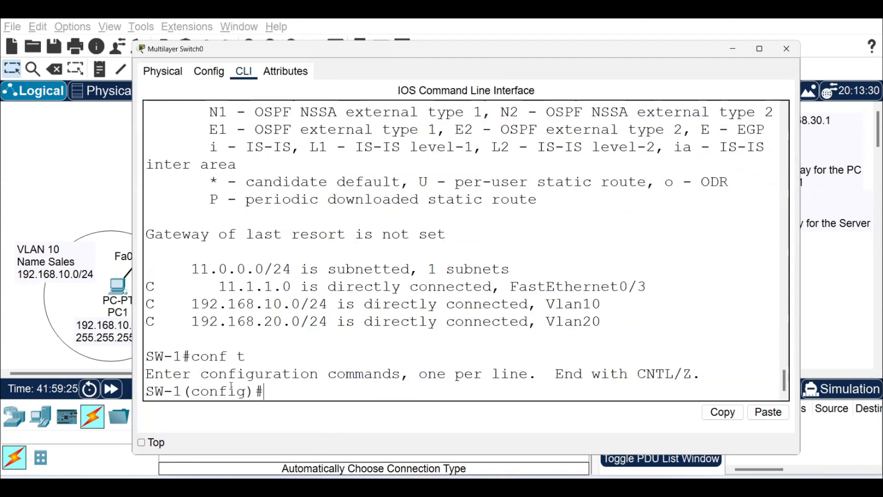
type("router rip")
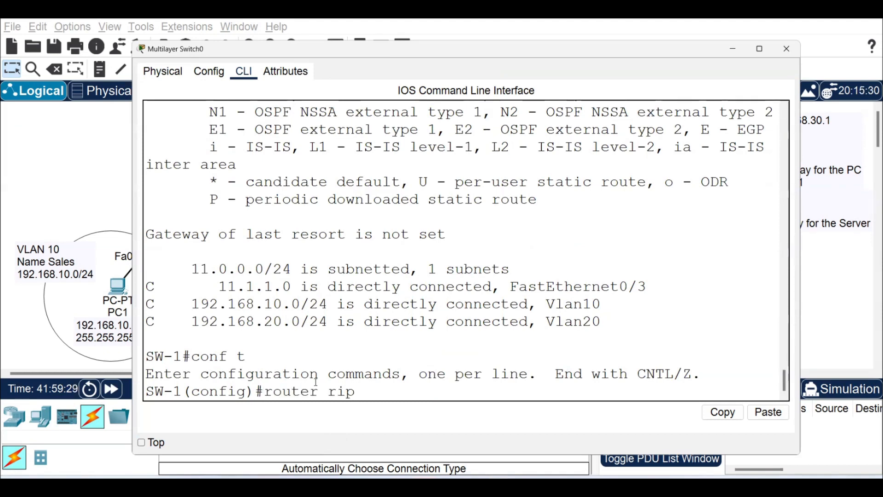
key("Return")
type("ver 2")
key("Return")
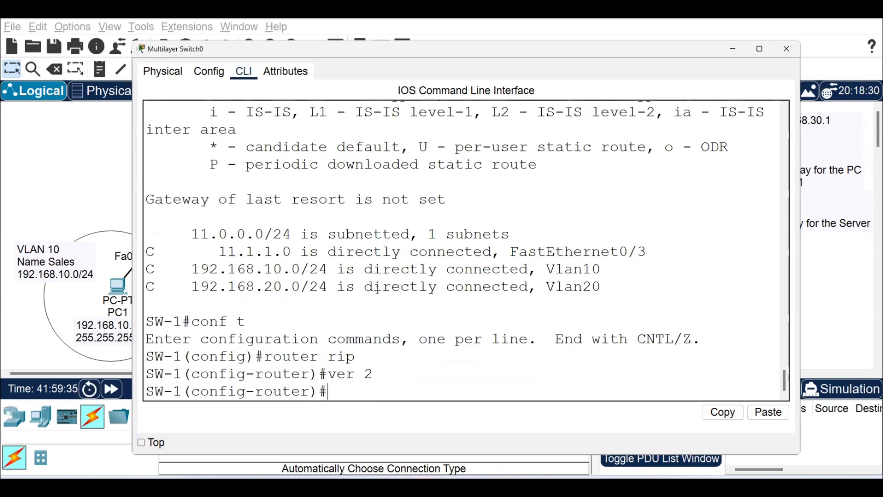
Advertise networks 11.1.1.0, 192.168.10.0 and 192.168.20.0 in the switch's RIP configuration.
type("network 11.1.1.0")
key("Return")
type("network 192.168.10.0")
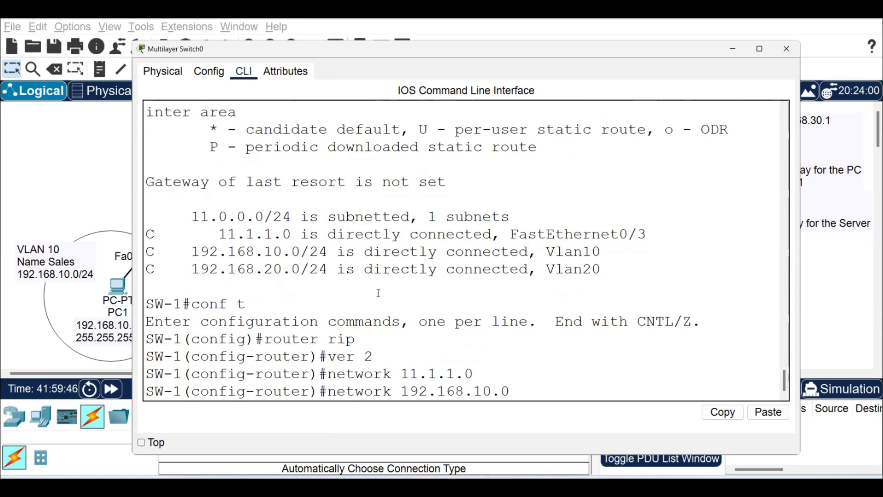
key("Return")
type("ne")
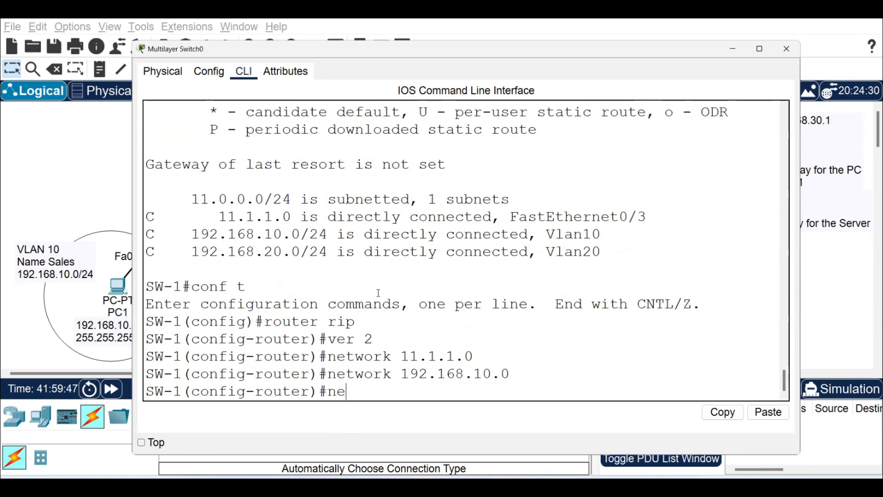
type("twork 192")
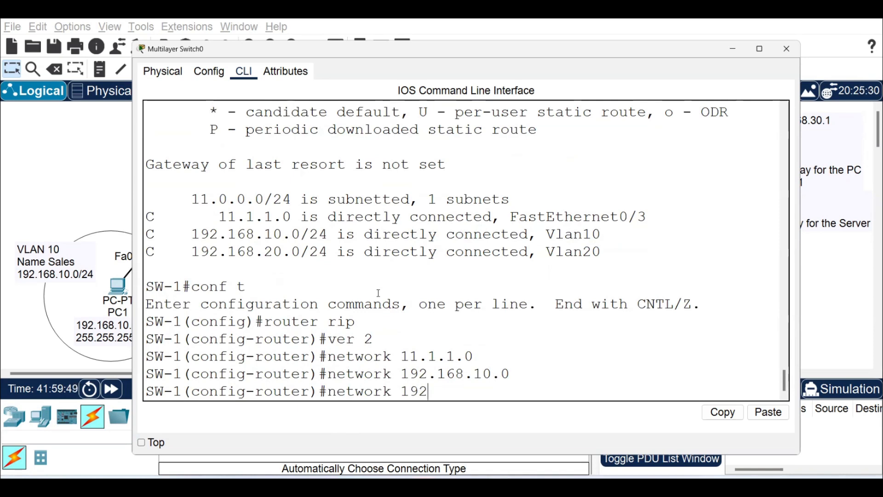
type(".168.20.0")
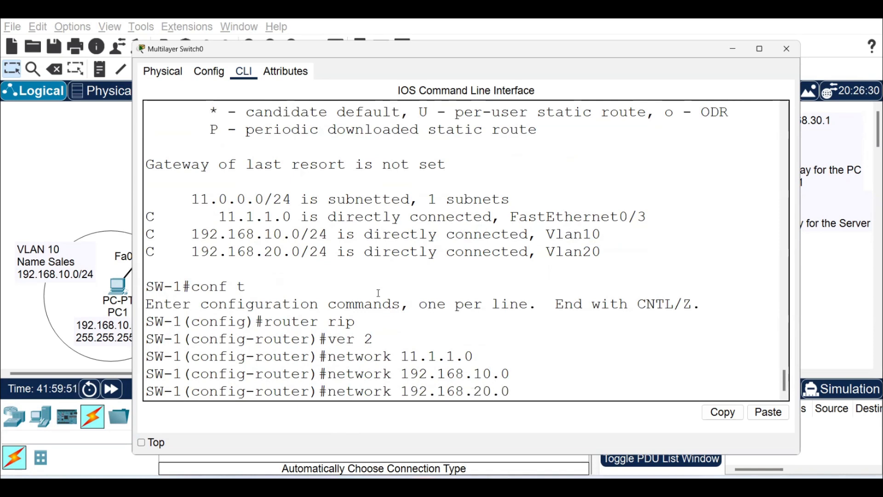
key("Return")
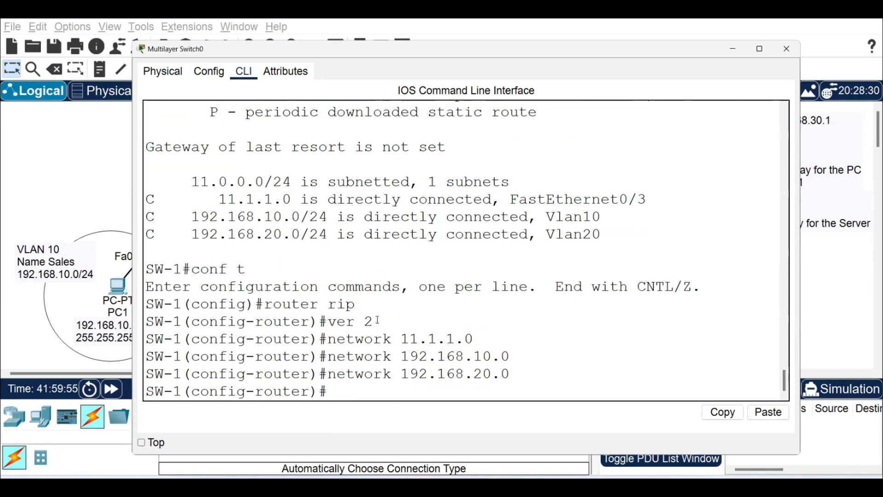
Reopen the command line of Router1 and exit interface configuration back to global configuration mode.
left_click(77, 155)
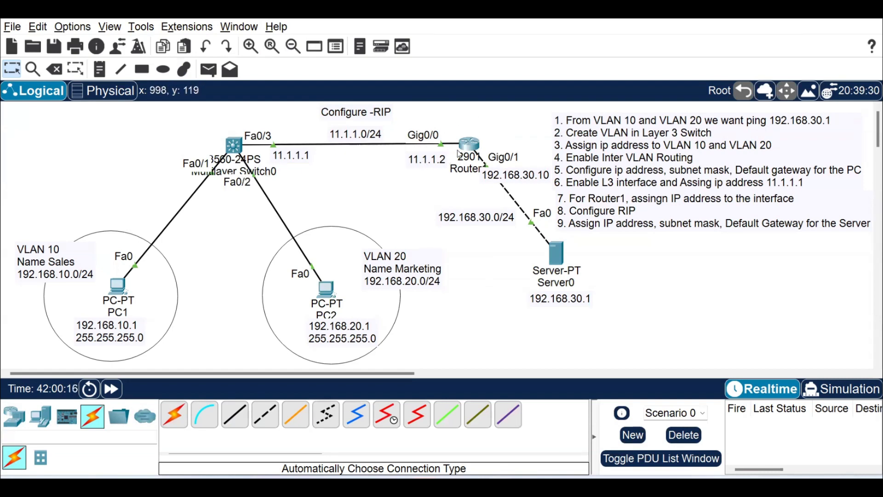
left_click(467, 146)
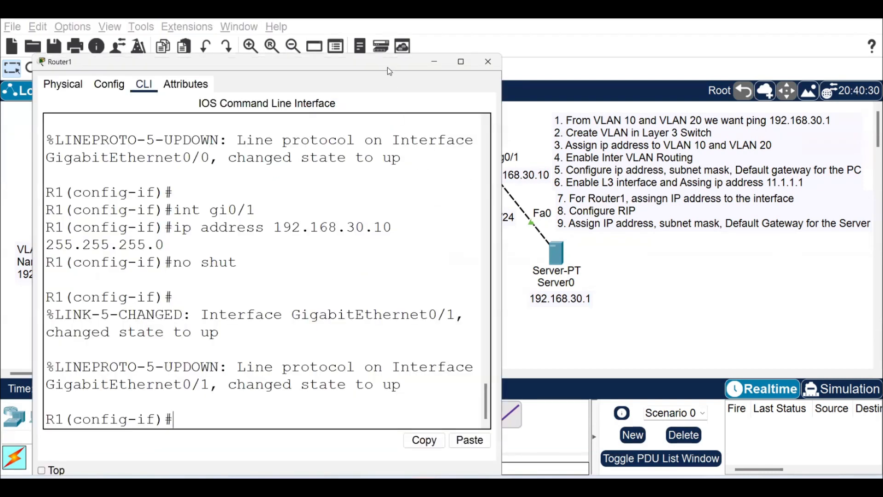
left_click_drag(385, 71, 376, 64)
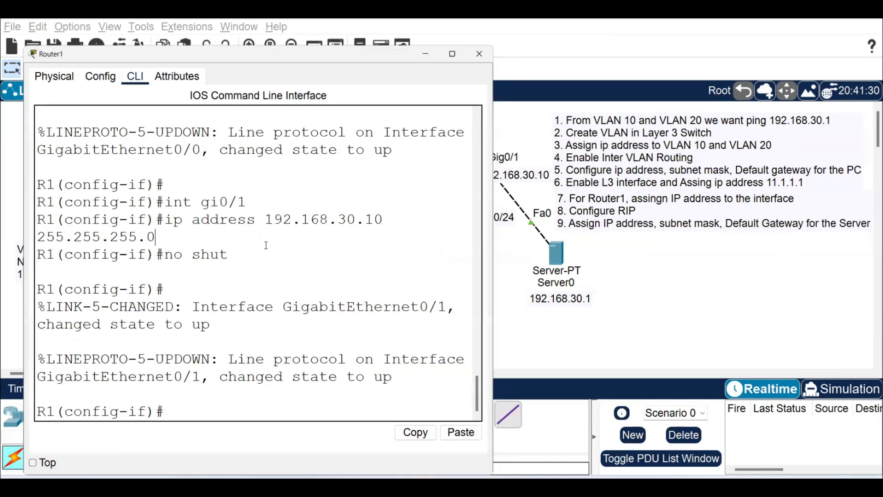
type("exit")
key("Return")
key("Return")
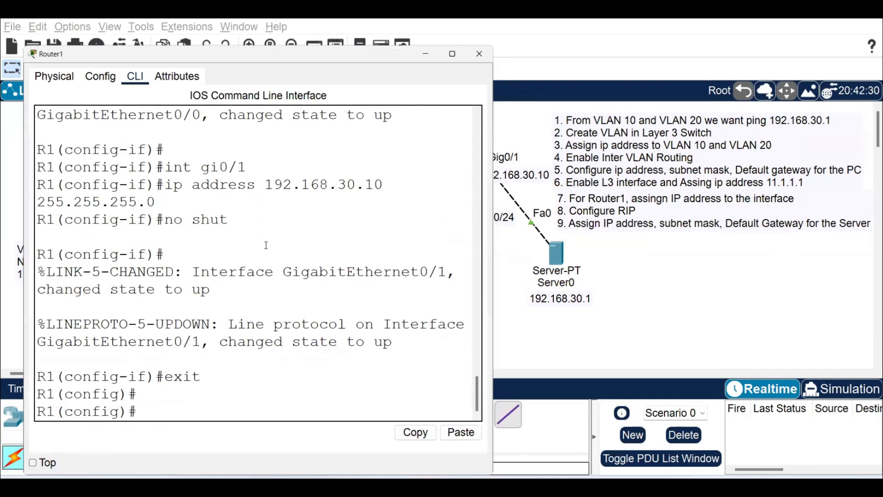
Enable RIP routing on Router1 and set it to version 2.
type("router rip ver")
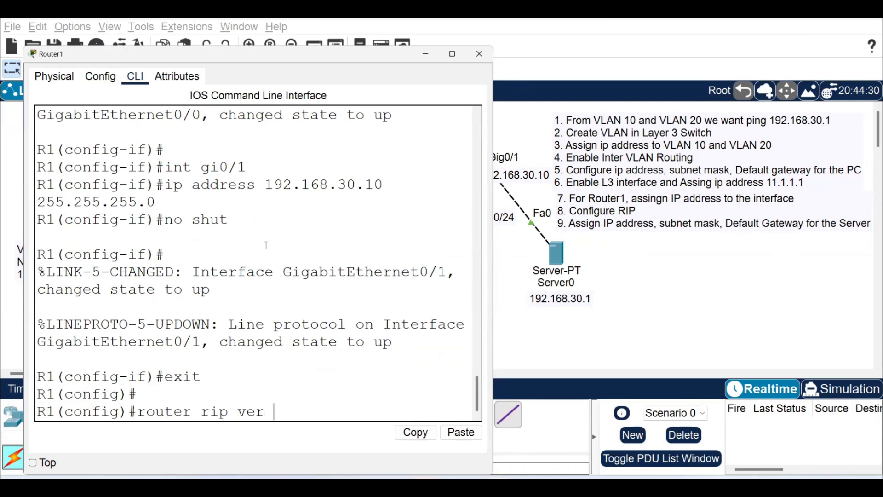
key("BackSpace")
key("BackSpace")
key("BackSpace")
key("BackSpace")
key("Return")
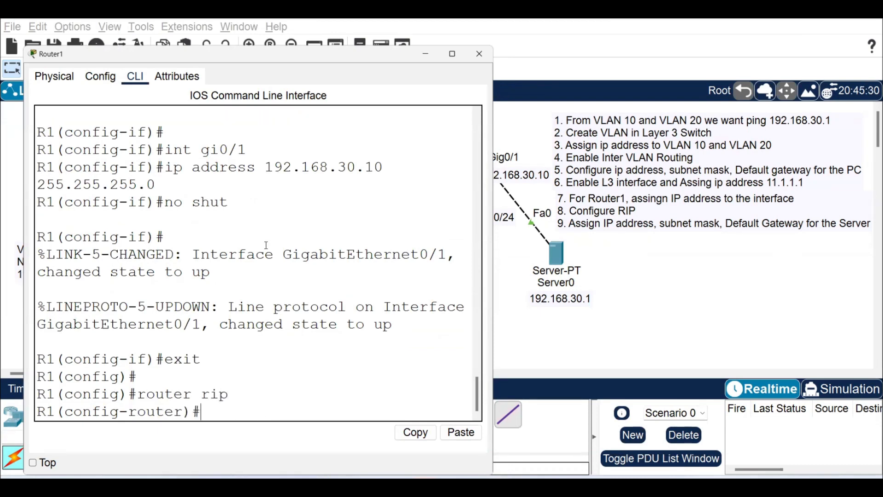
type("ver")
key("BackSpace")
type("sion 2")
key("Return")
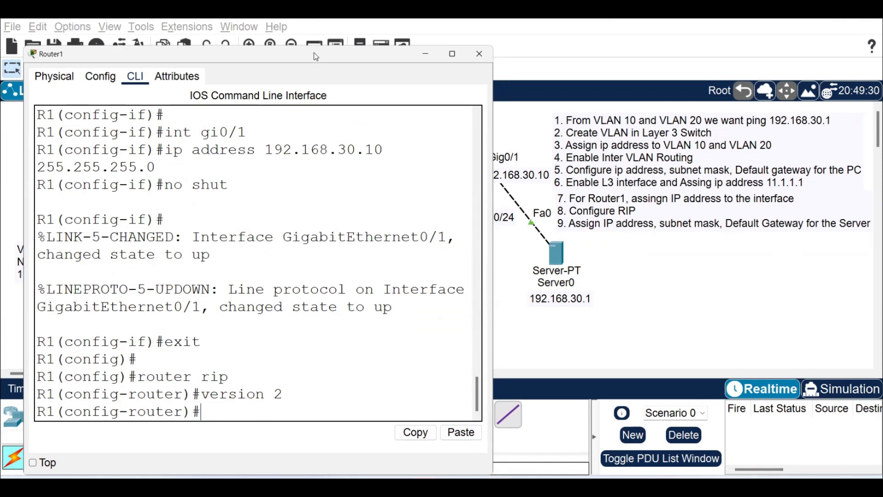
Advertise networks 11.1.1.0 and 192.168.30.0 in Router1's RIP configuration and return to the topology.
left_click_drag(316, 57, 295, 178)
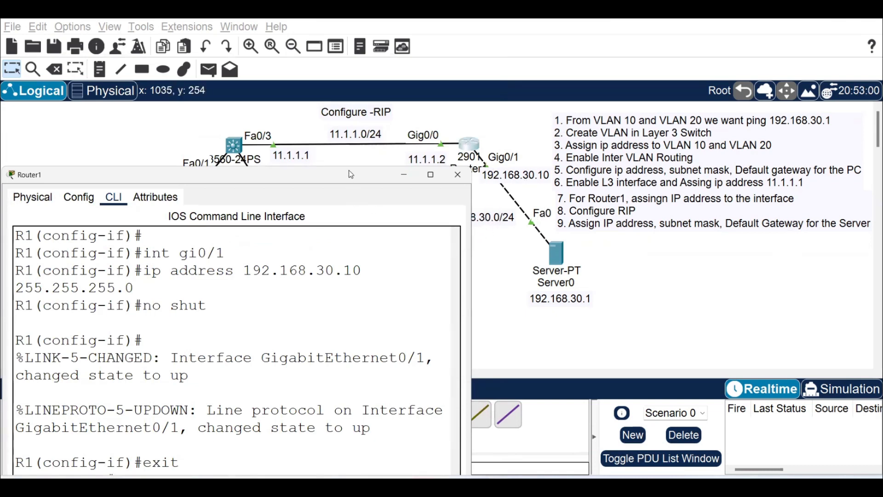
left_click_drag(349, 171, 364, 74)
type("network 11.1.1.0")
key("Return")
type("twork 192.")
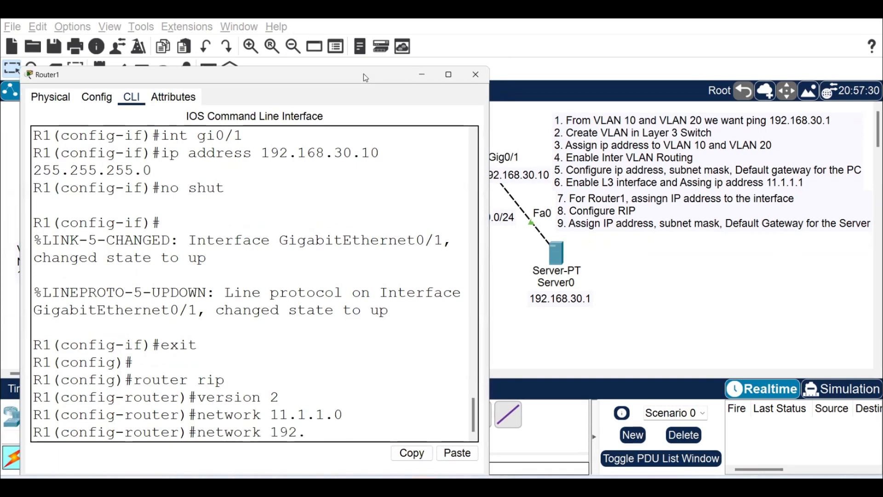
type("168.30.0")
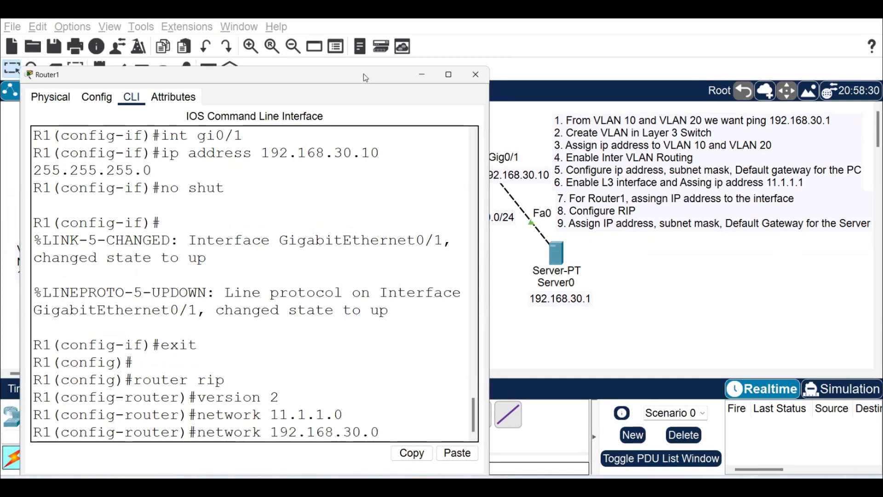
key("Return")
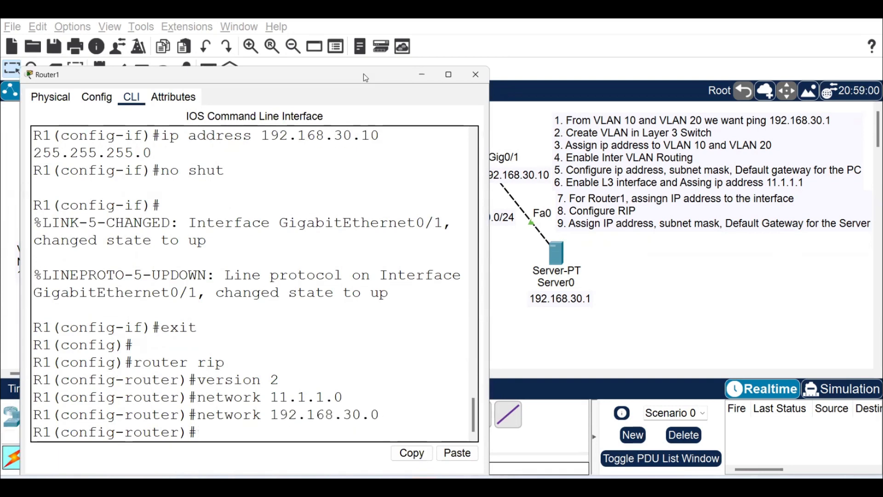
left_click(504, 280)
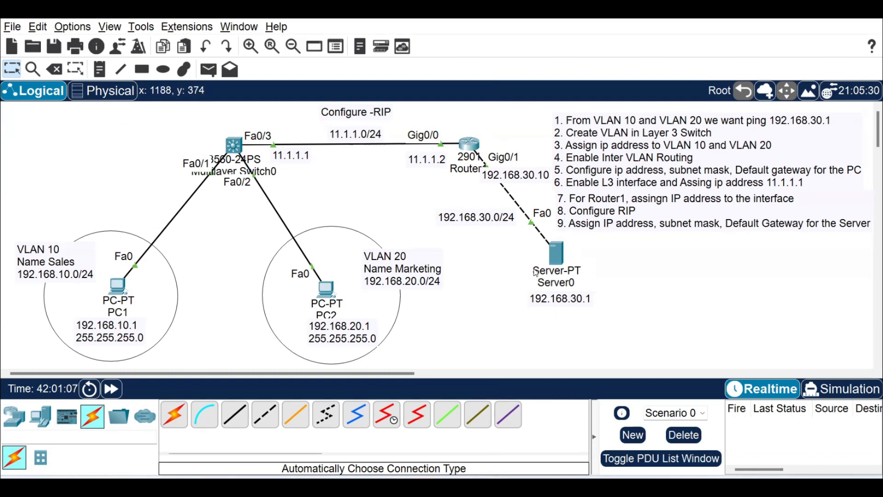
Leave configuration mode on the multilayer switch and display its IP routing table.
left_click(234, 146)
type("end")
key("Return")
key("Return")
type("sh ip route")
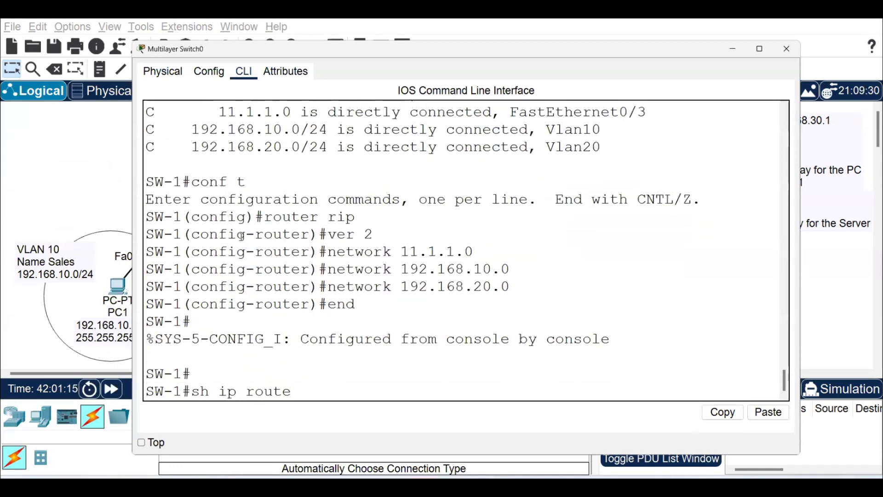
key("Return")
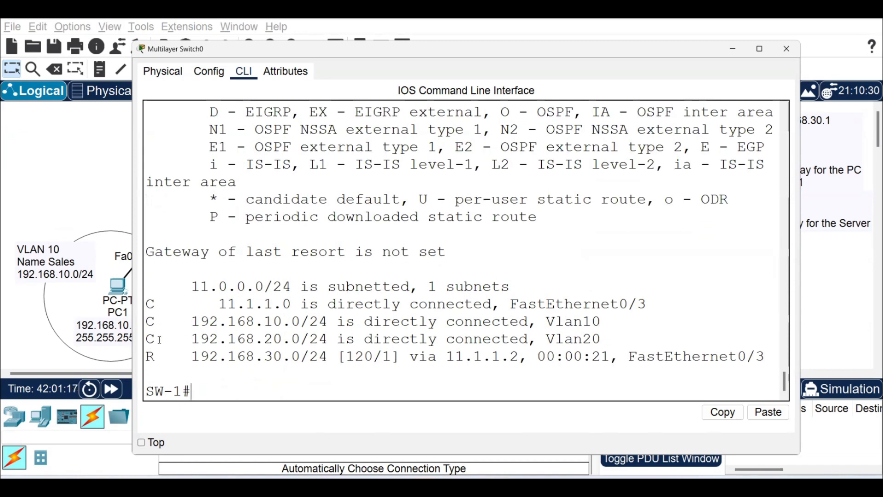
Examine the RIP route in the switch's routing table, highlighting its network address, administrative distance and metric.
left_click_drag(193, 357, 246, 357)
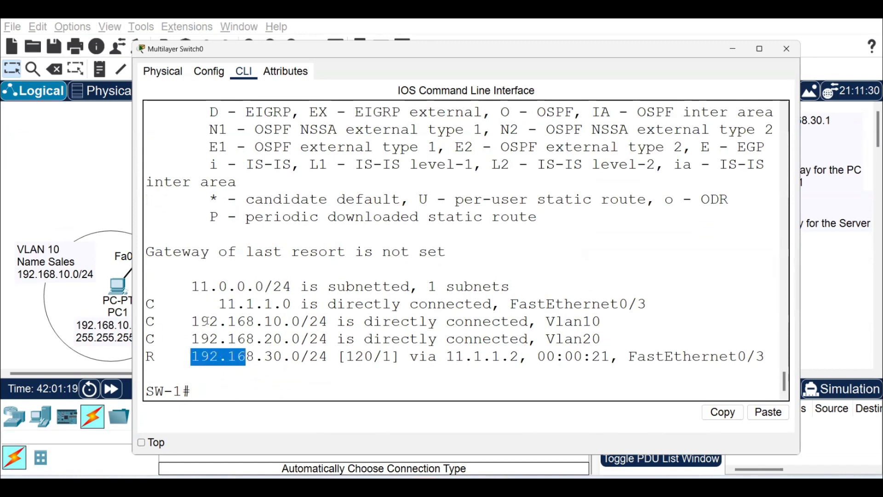
left_click(193, 360)
left_click_drag(193, 358, 300, 358)
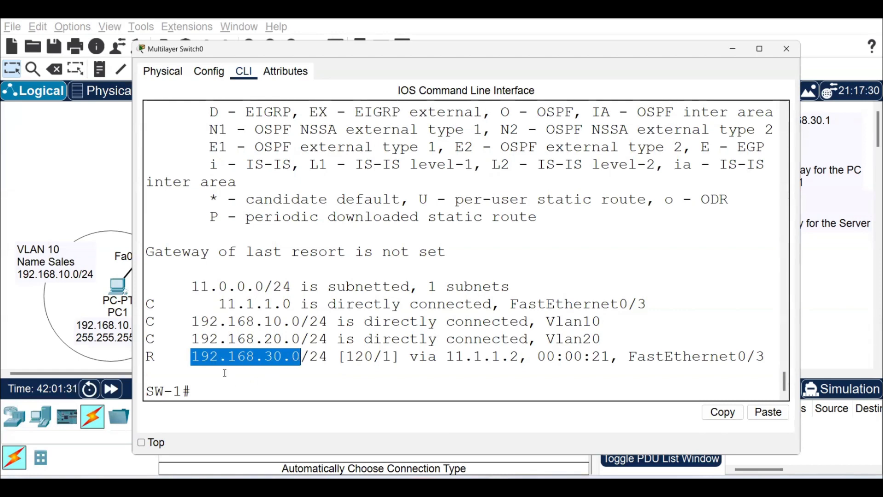
left_click(348, 357)
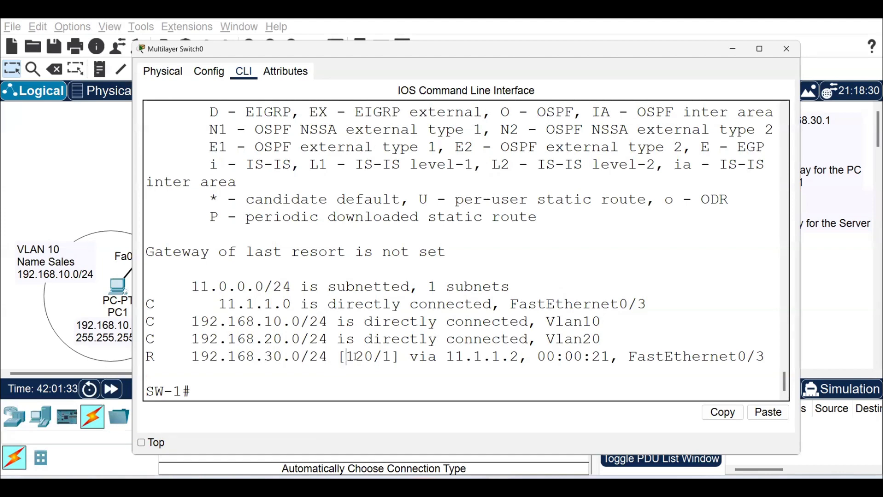
left_click_drag(348, 357, 371, 358)
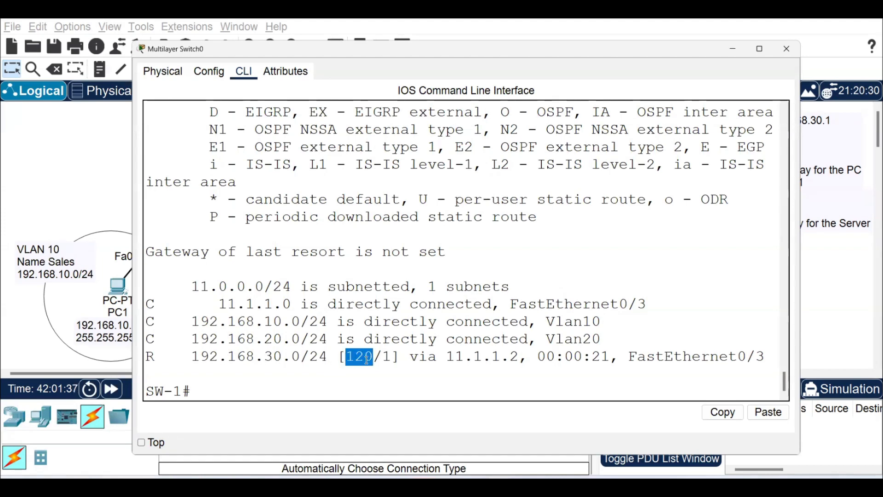
double_click(387, 357)
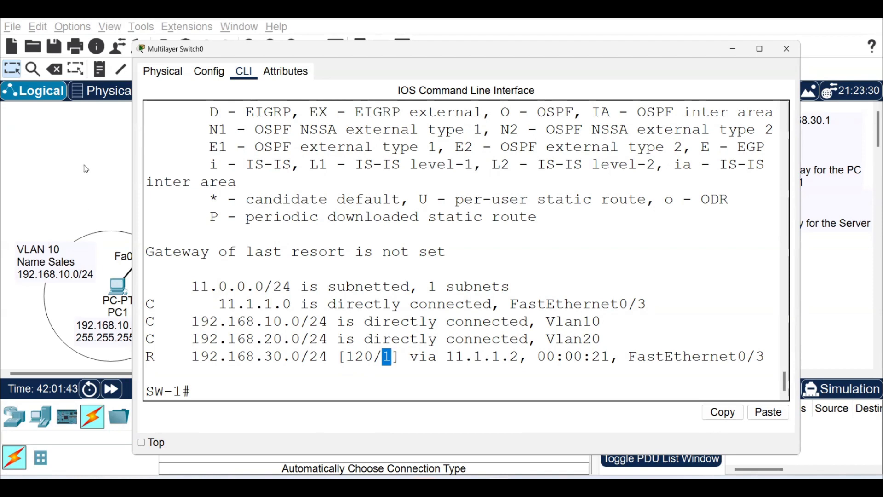
Ping server 192.168.30.1 from the multilayer switch and return to the topology.
left_click(205, 388)
type("ping 192.168.30.1")
left_click_drag(259, 358, 301, 357)
left_click(359, 388)
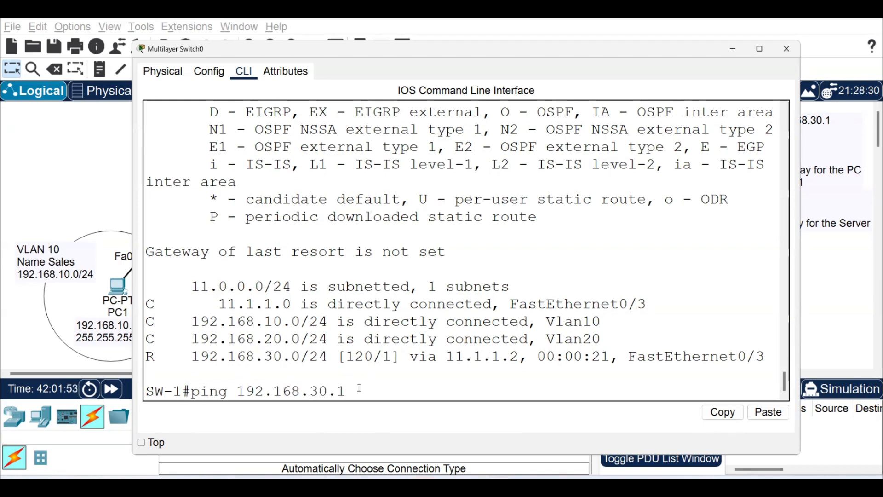
key("Return")
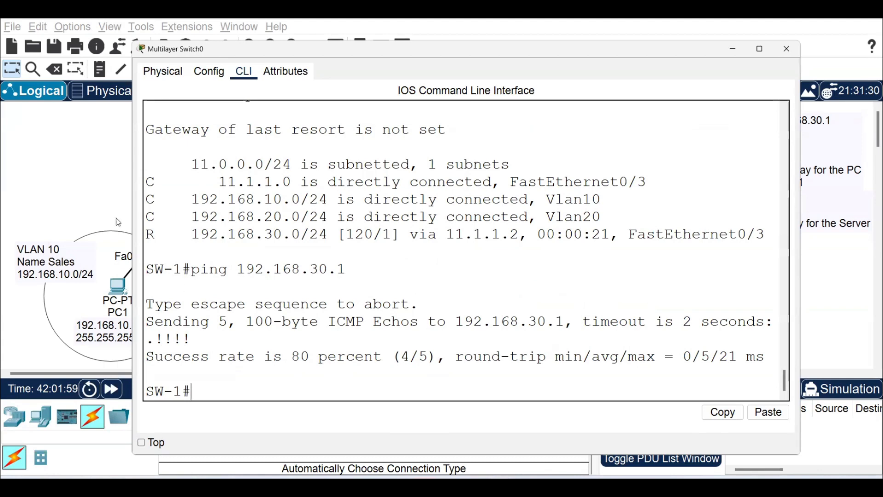
left_click(75, 183)
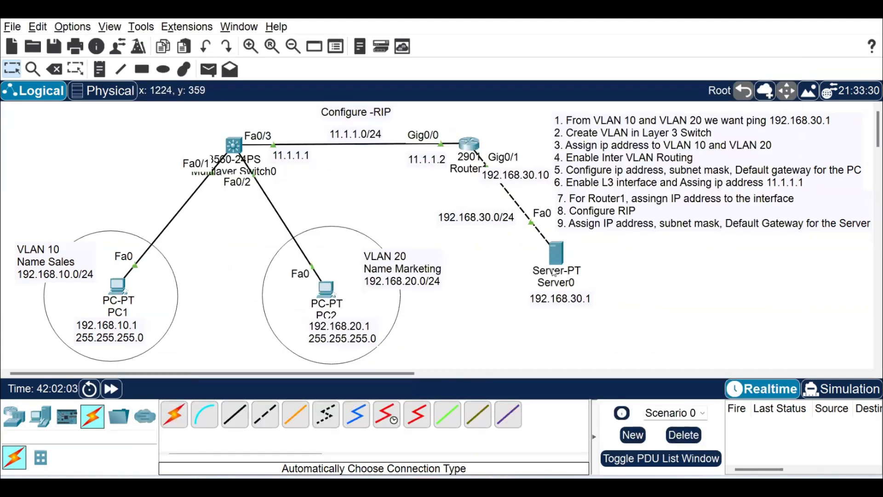
Ping server 192.168.30.1 from PC1's command prompt and return to the topology.
left_click(113, 294)
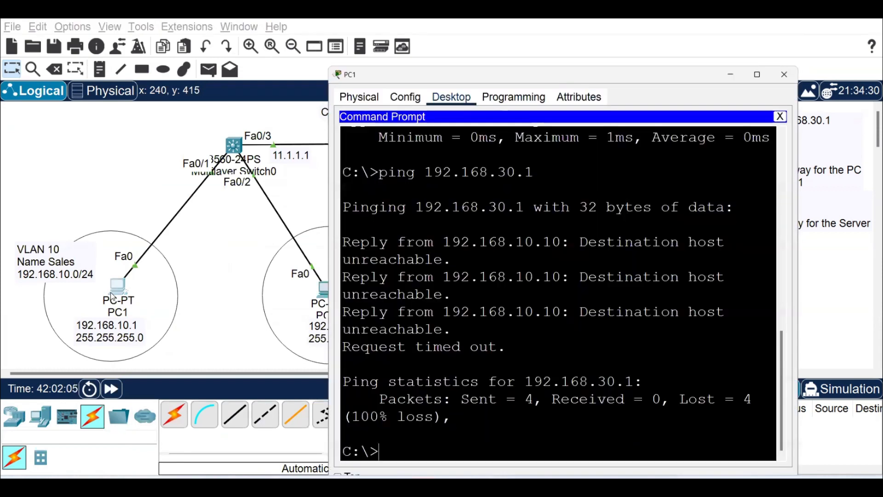
type("ping 192.168.30.1")
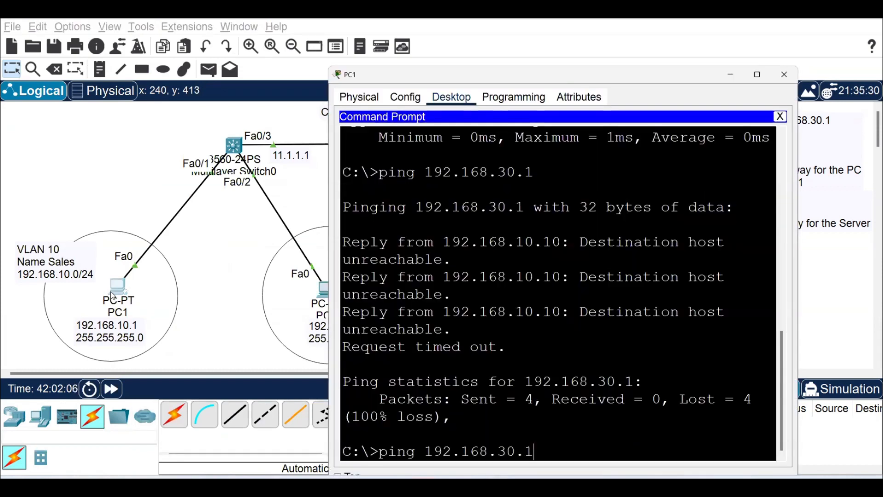
key("Return")
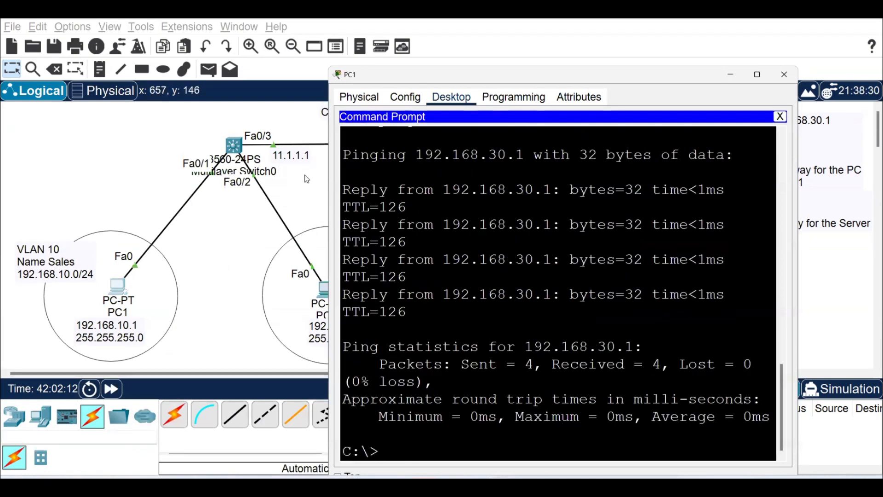
left_click(235, 240)
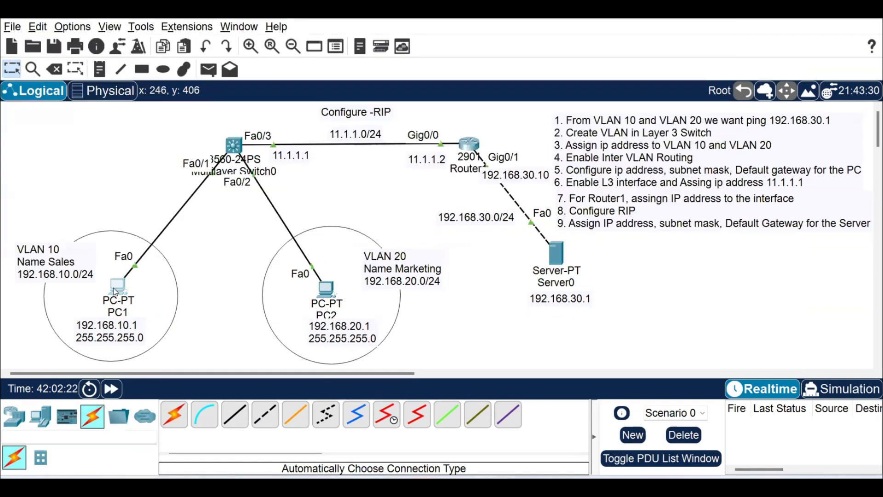
Trace the route from PC1 to server 192.168.30.1 with tracert in its command prompt.
left_click(115, 289)
type("tracert 192.168.30.")
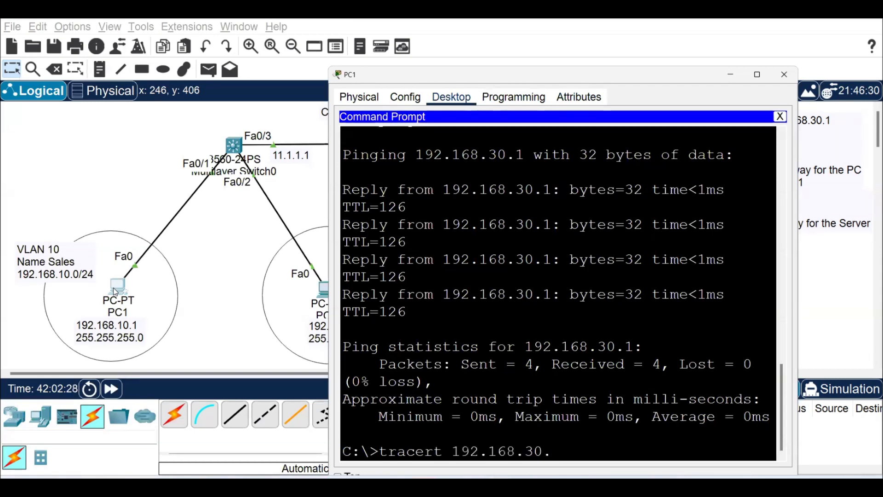
type("1")
key("Return")
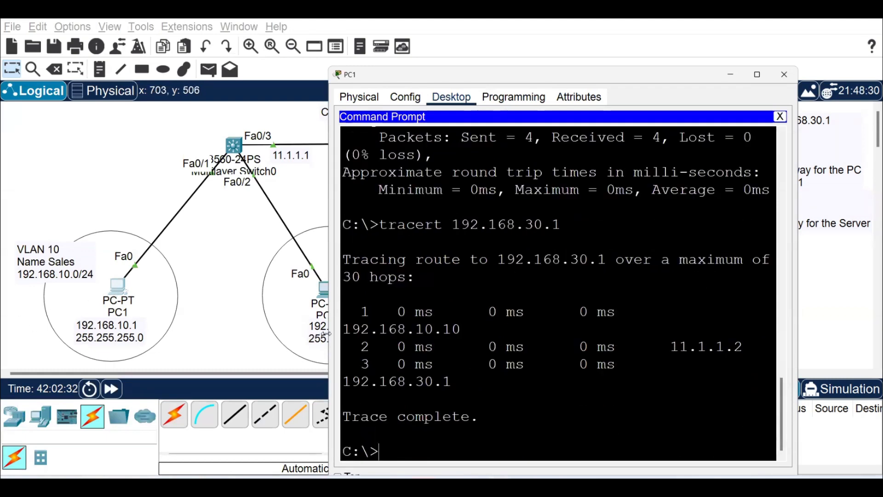
Widen and move PC1's window to compare the traced hops with the topology, and close the window.
left_click_drag(327, 333, 180, 333)
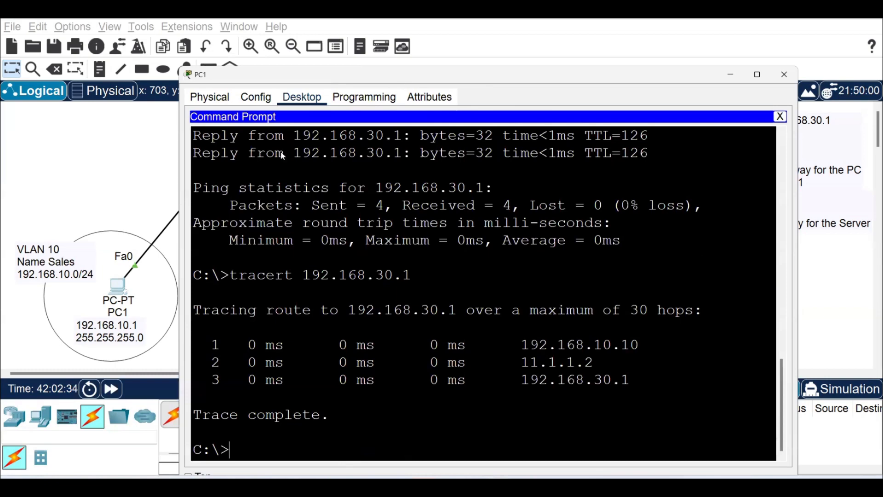
left_click_drag(405, 82, 555, 81)
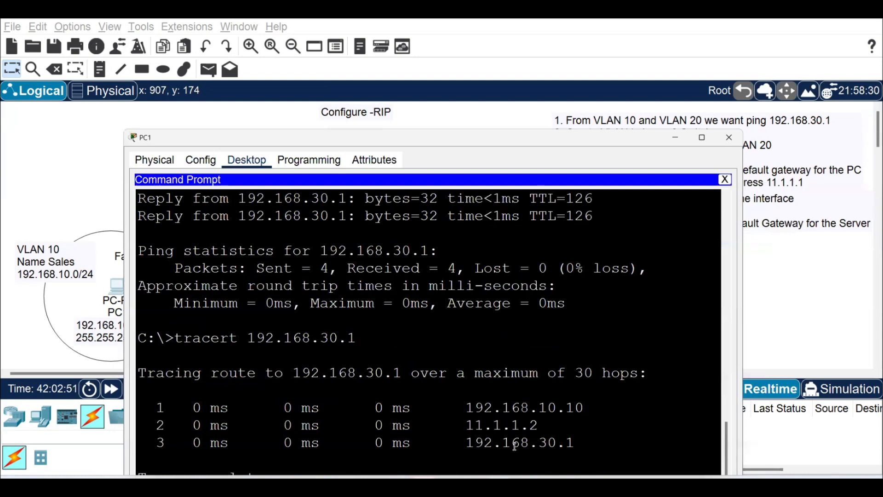
left_click(729, 138)
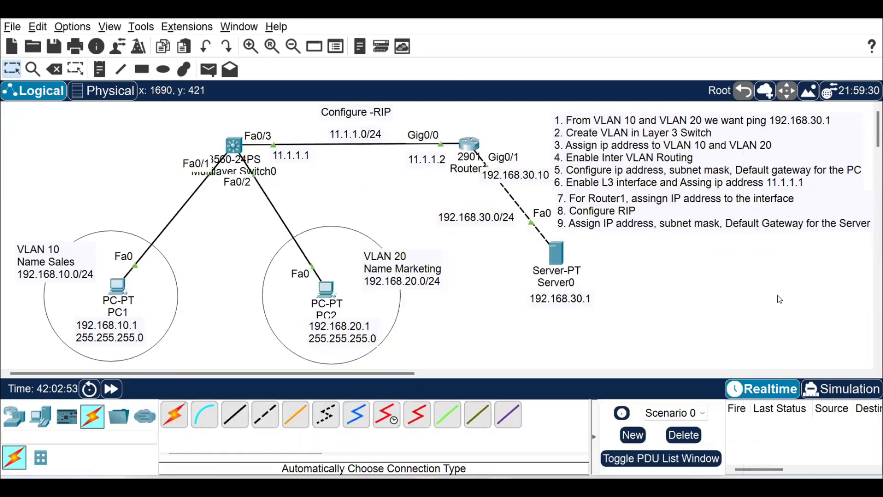